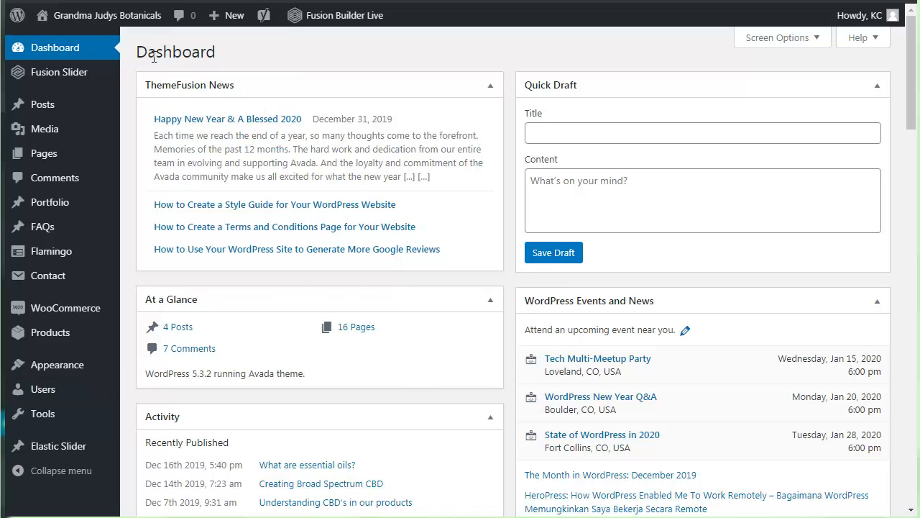
# Go to the live site's shop, open the Broad Spectrum Fruit Gummies product and bring it up for editing
pyautogui.click(106, 17)
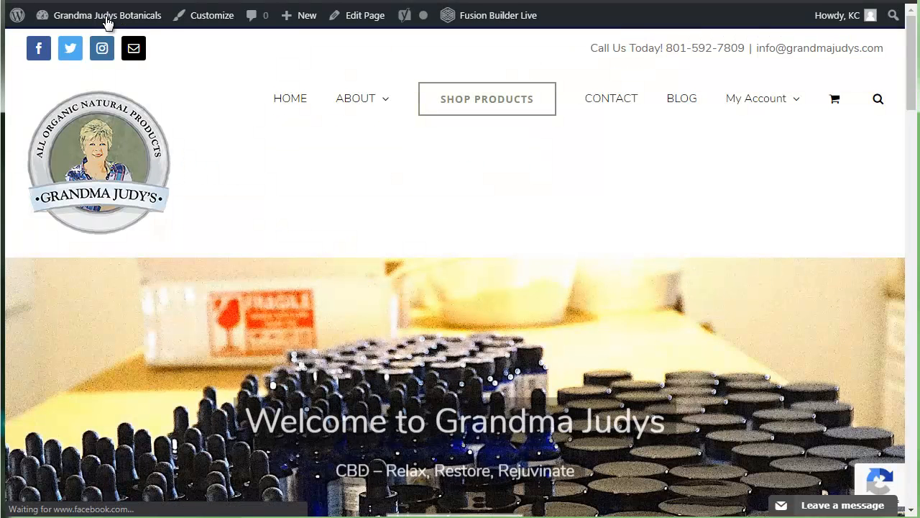
pyautogui.click(461, 103)
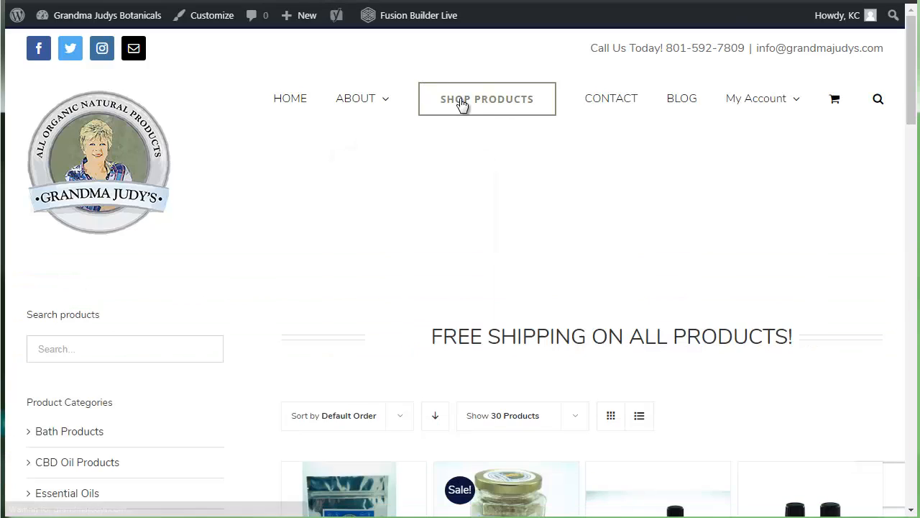
pyautogui.scroll(-5, 462, 107)
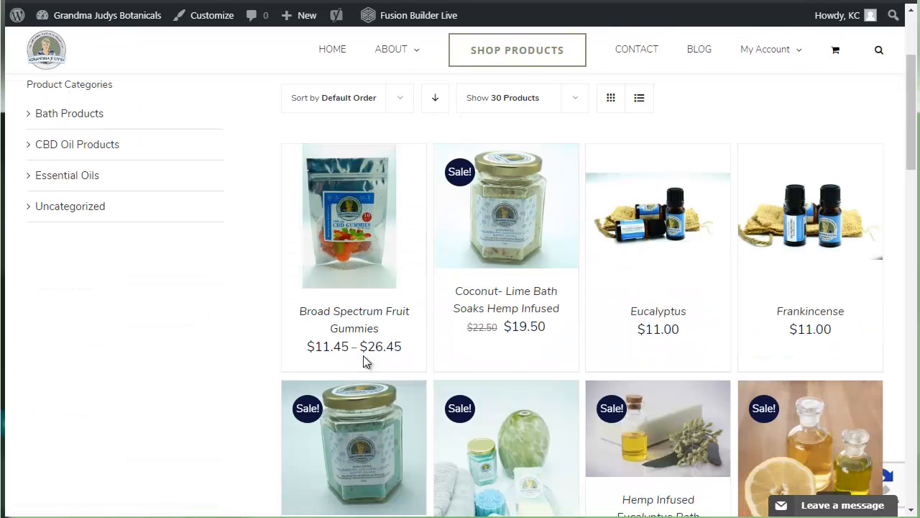
pyautogui.click(366, 315)
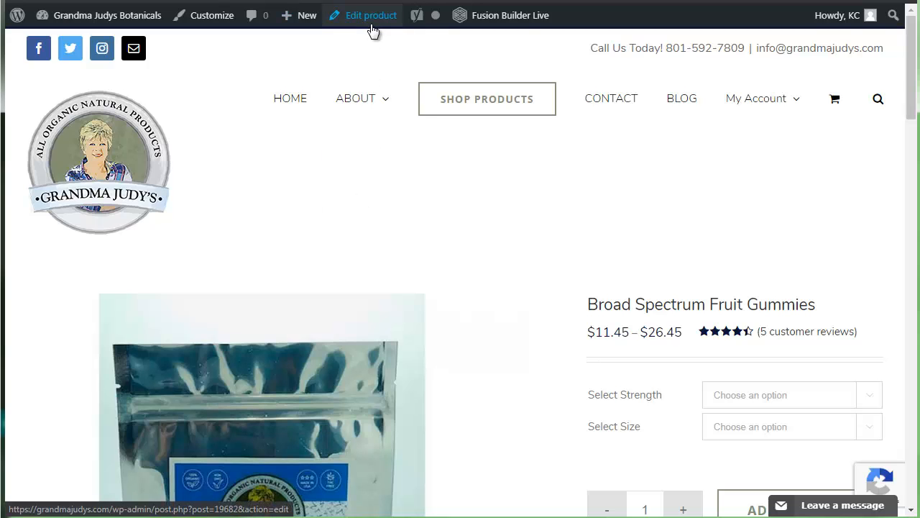
pyautogui.moveTo(286, 21)
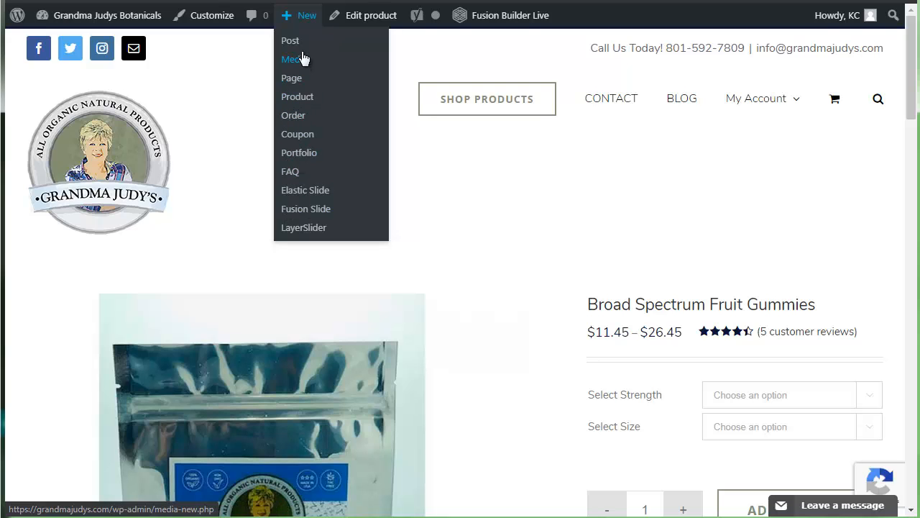
pyautogui.click(376, 22)
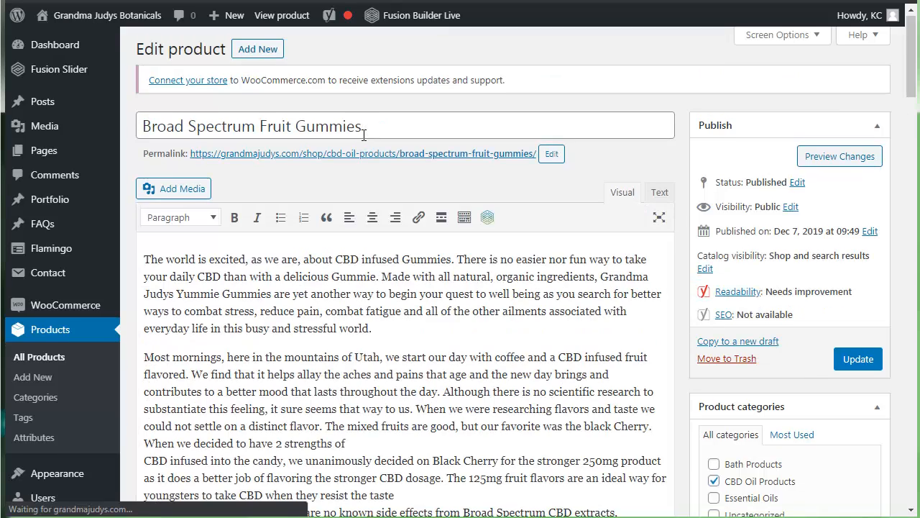
# Find the product data section below the description and look through the available product types
pyautogui.scroll(-5, 363, 135)
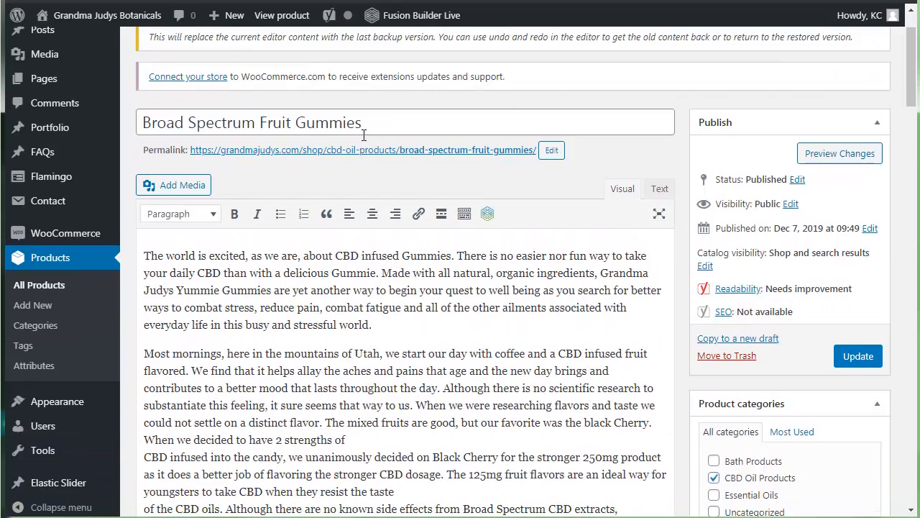
pyautogui.scroll(-3, 363, 134)
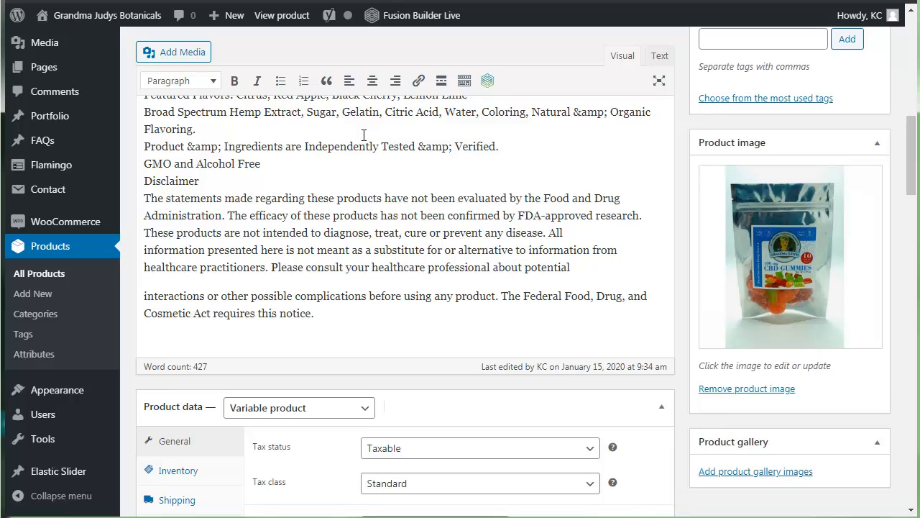
pyautogui.scroll(-3, 407, 243)
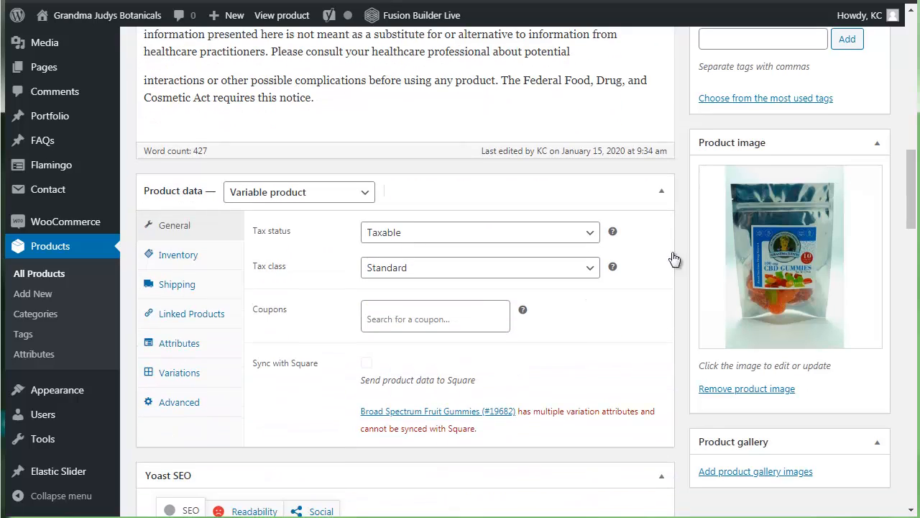
pyautogui.scroll(-1, 538, 263)
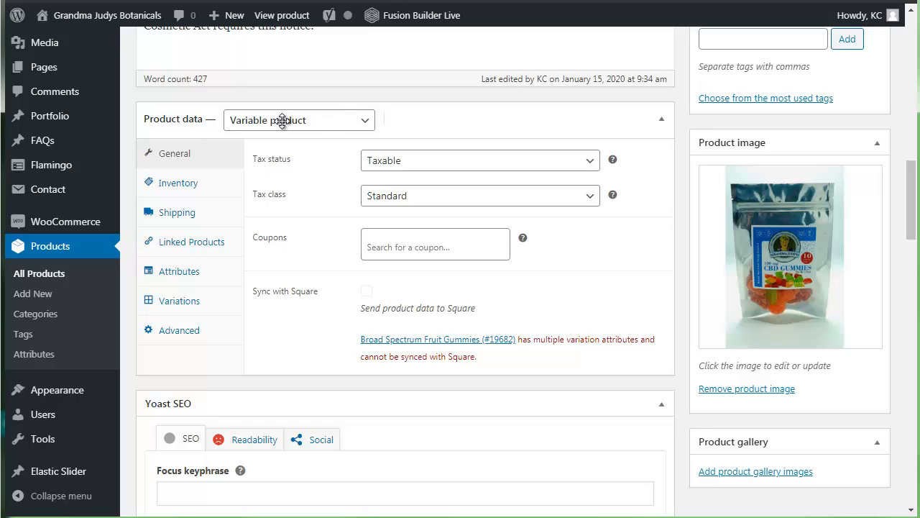
pyautogui.click(366, 121)
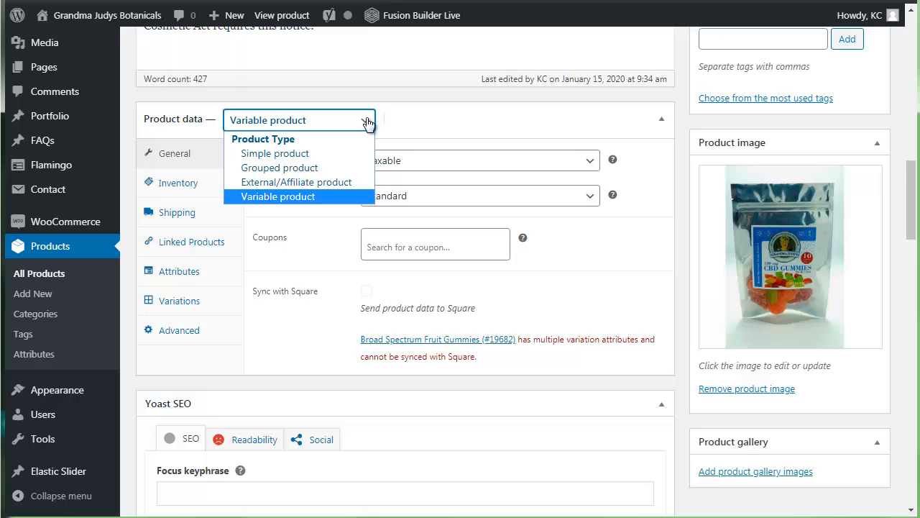
pyautogui.click(367, 122)
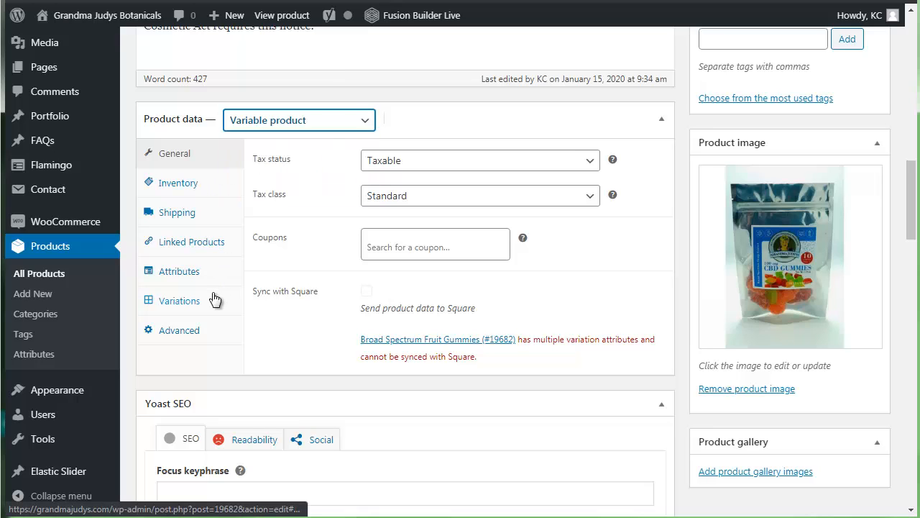
# Inspect the values of the product's Select Strength and Select Size attributes, collapsing each one after viewing
pyautogui.click(195, 272)
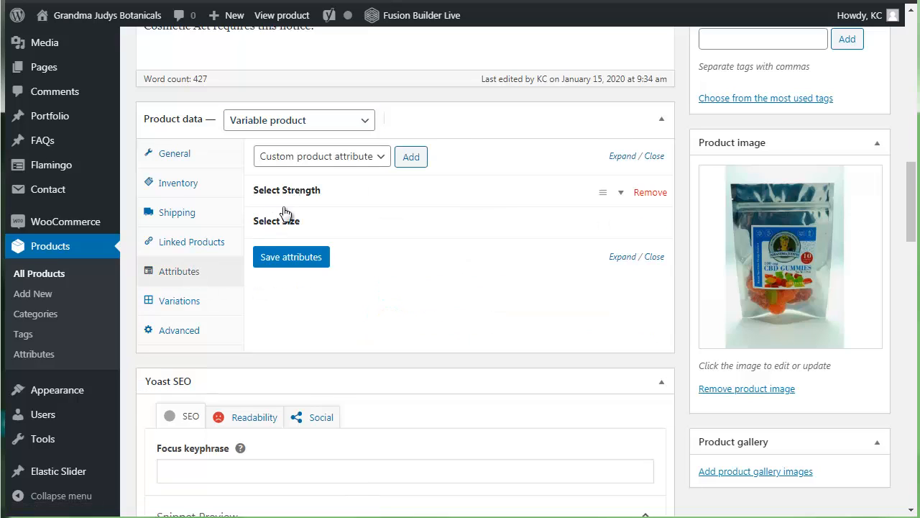
pyautogui.click(622, 194)
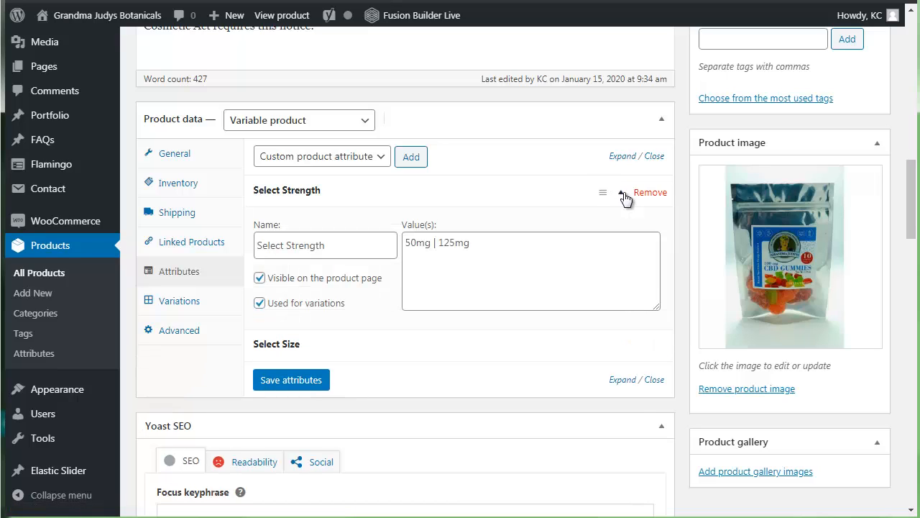
pyautogui.click(623, 195)
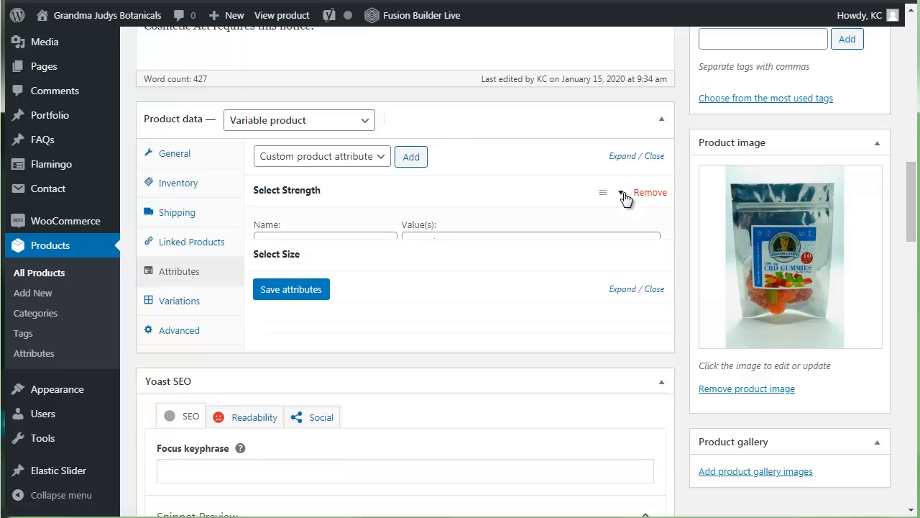
pyautogui.click(623, 226)
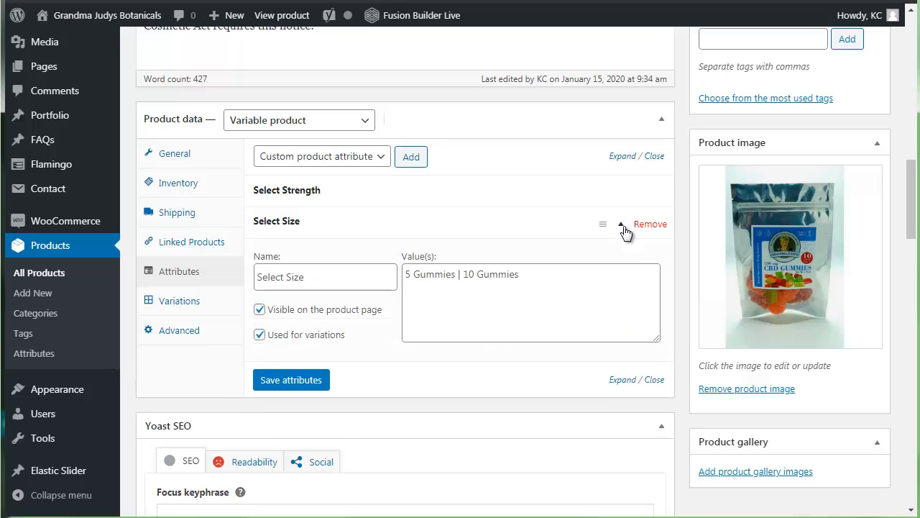
pyautogui.click(624, 227)
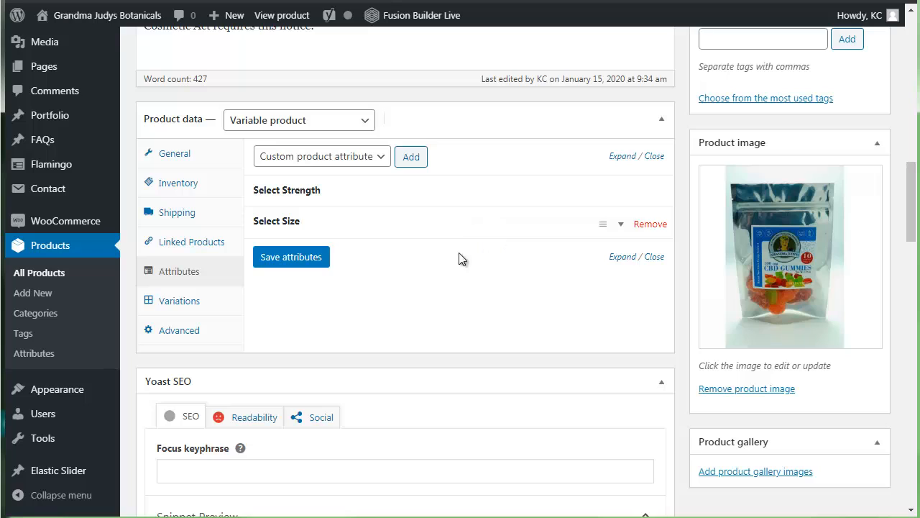
# Expand the variation for 50mg and 5 Gummies and show its sale price schedule dates
pyautogui.click(193, 301)
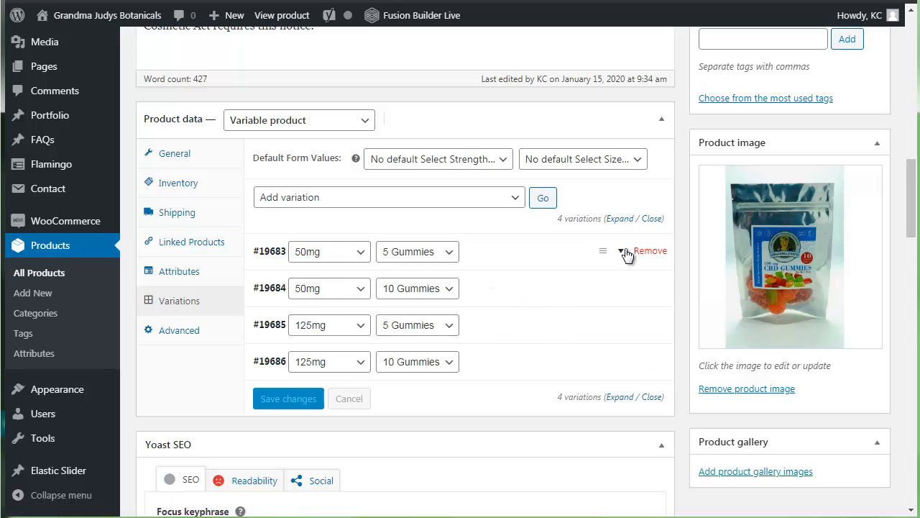
pyautogui.click(624, 252)
pyautogui.scroll(-1, 621, 252)
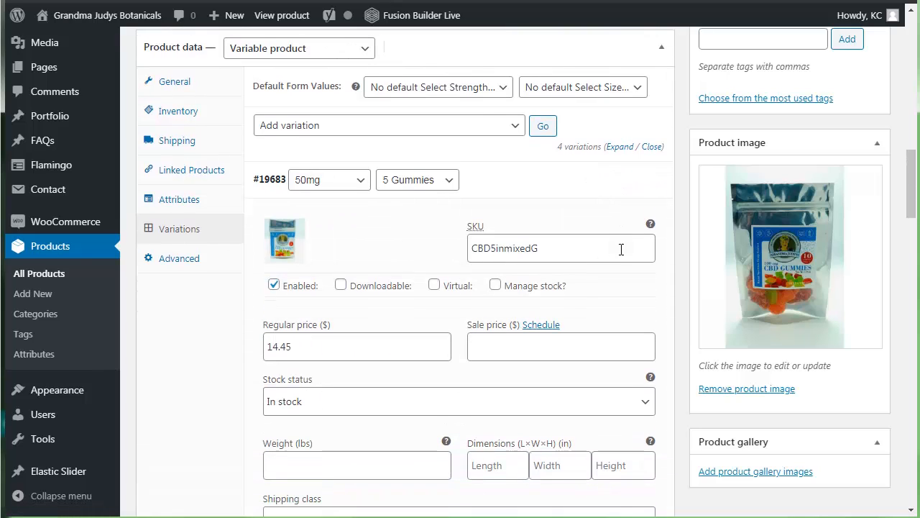
pyautogui.scroll(-1, 621, 249)
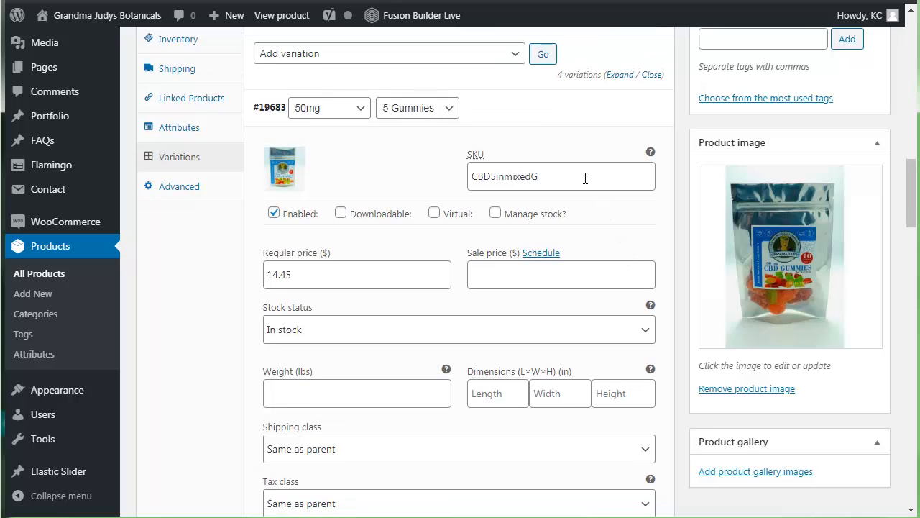
pyautogui.click(540, 252)
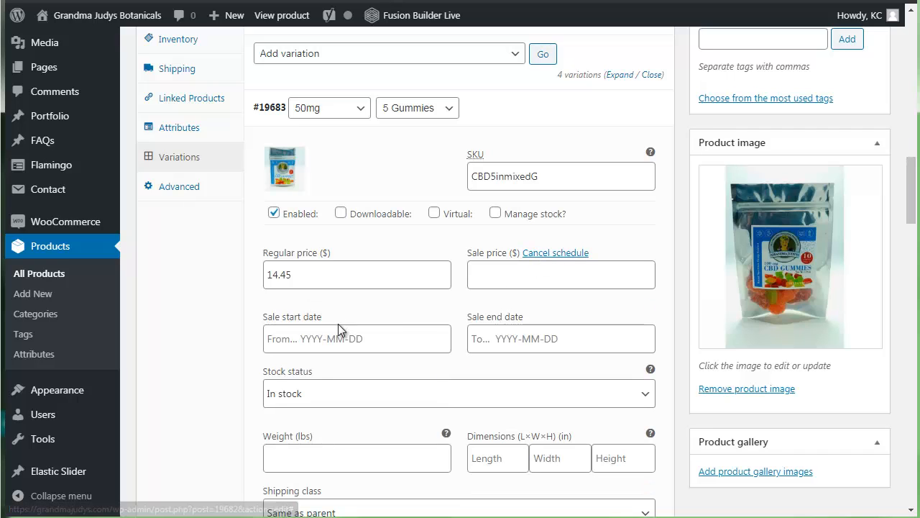
# Review the stock status, weight, dimensions, shipping class, tax class and description fields of the 50mg, 5 Gummies variation
pyautogui.scroll(-1, 592, 321)
pyautogui.scroll(-2, 591, 323)
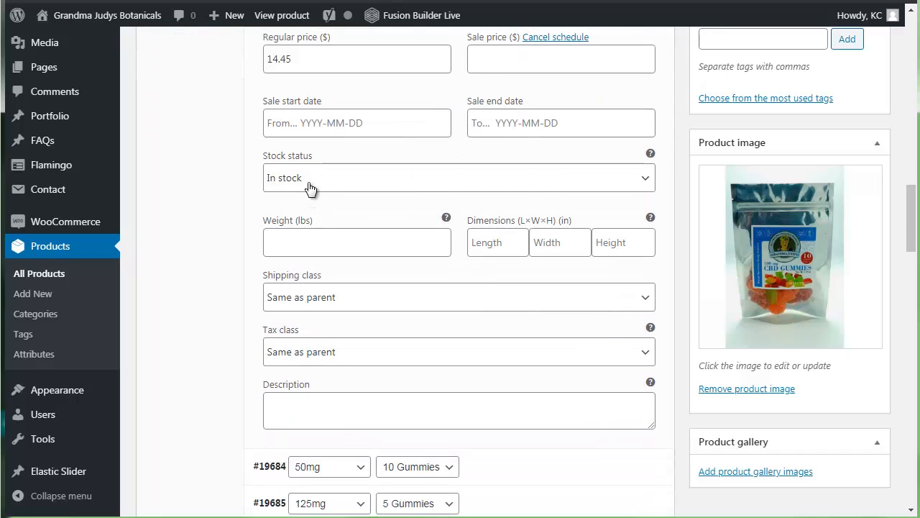
pyautogui.scroll(-1, 309, 184)
pyautogui.scroll(1, 370, 185)
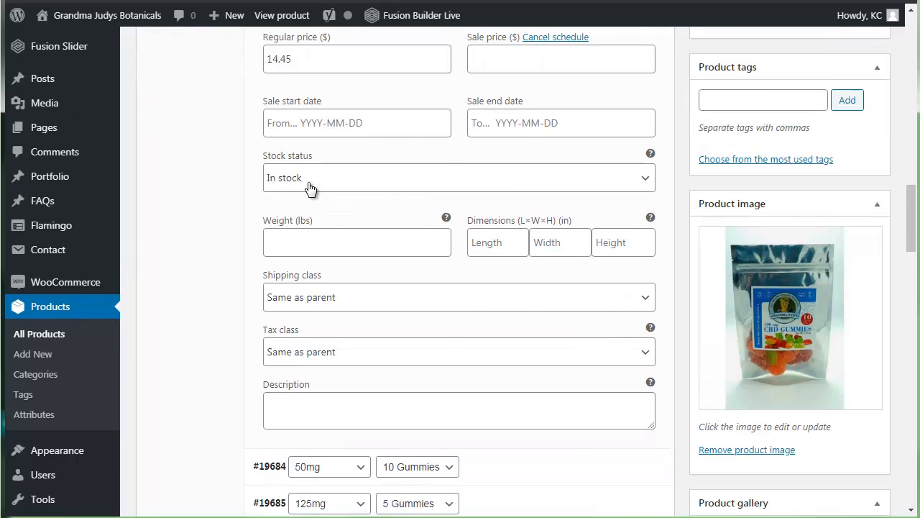
pyautogui.scroll(-1, 339, 181)
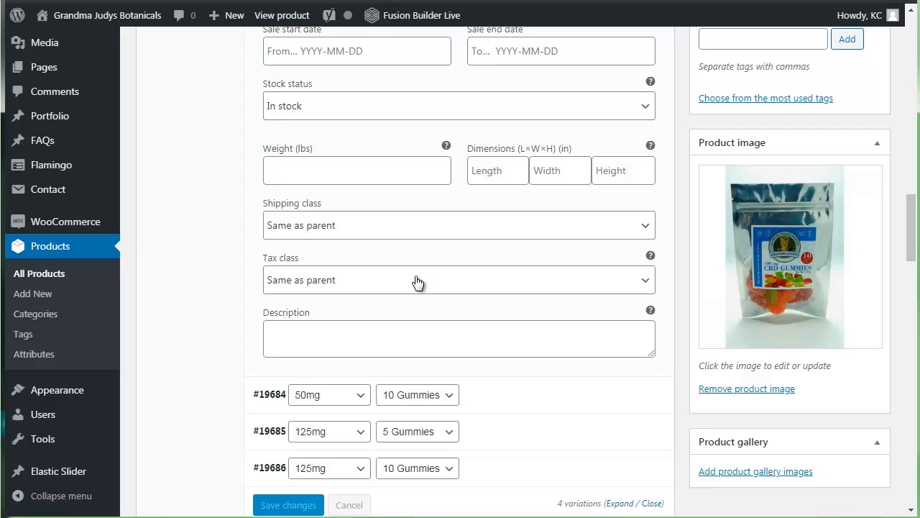
pyautogui.scroll(-1, 417, 280)
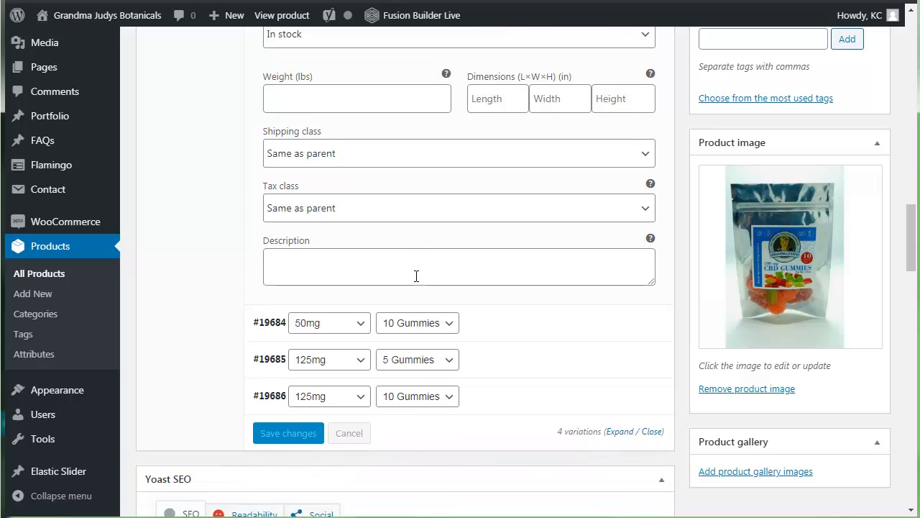
pyautogui.click(416, 276)
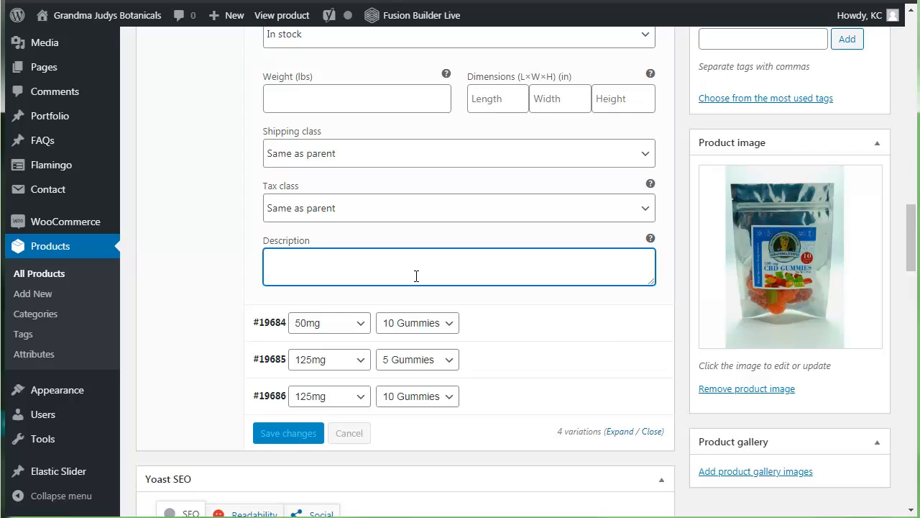
# Expand the 50mg, 10 Gummies variation and review its SKU, price, stock and shipping settings
pyautogui.click(625, 324)
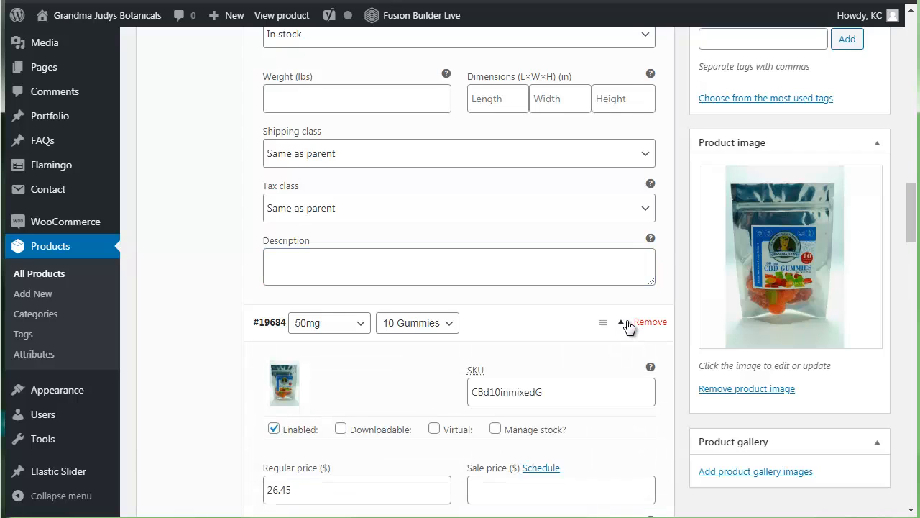
pyautogui.scroll(-2, 627, 325)
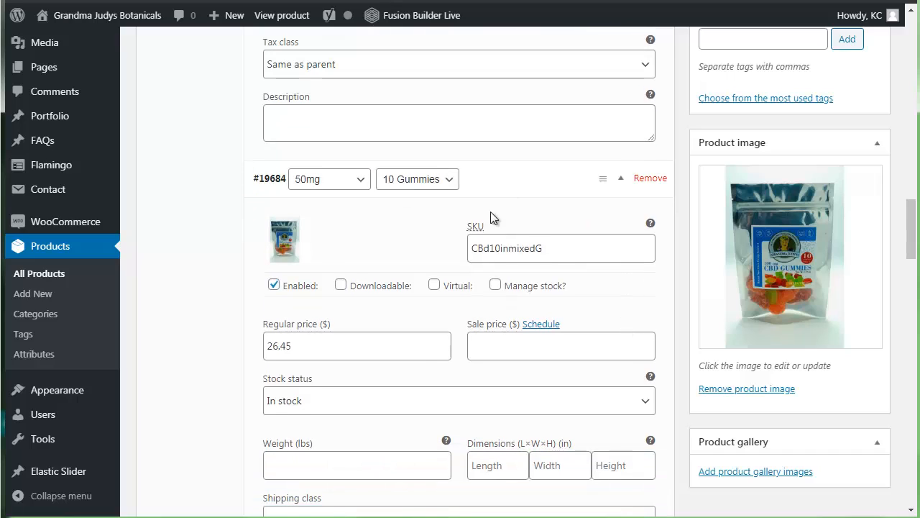
pyautogui.scroll(-1, 493, 215)
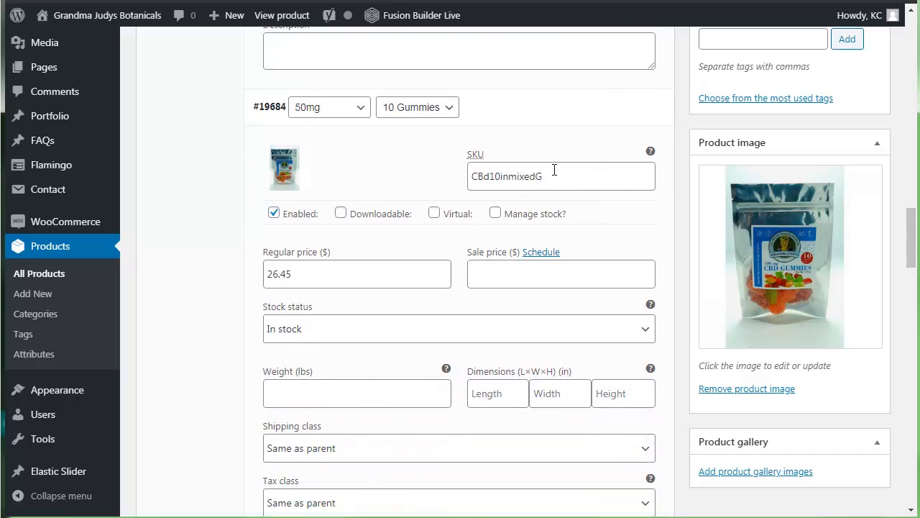
pyautogui.scroll(-1, 555, 169)
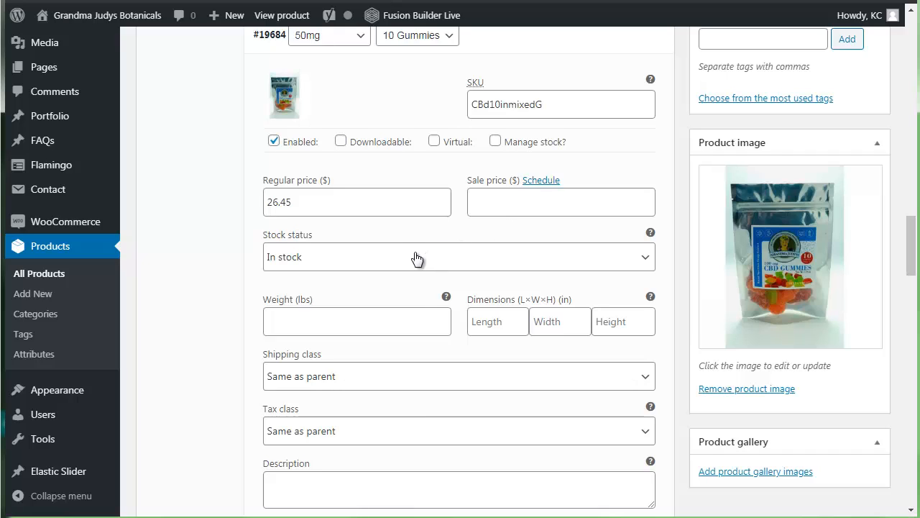
pyautogui.scroll(-1, 417, 257)
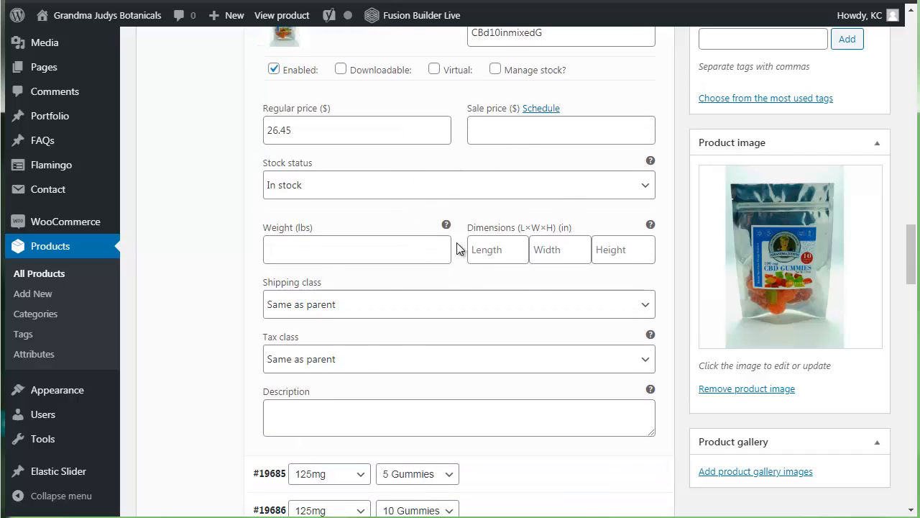
pyautogui.scroll(-4, 532, 295)
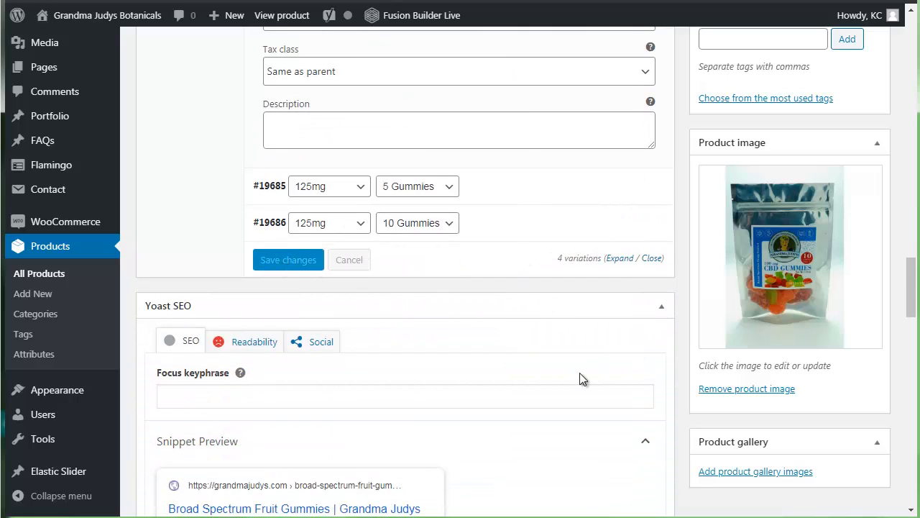
# Update the Broad Spectrum Fruit Gummies product and view its page on the live site
pyautogui.scroll(8, 583, 379)
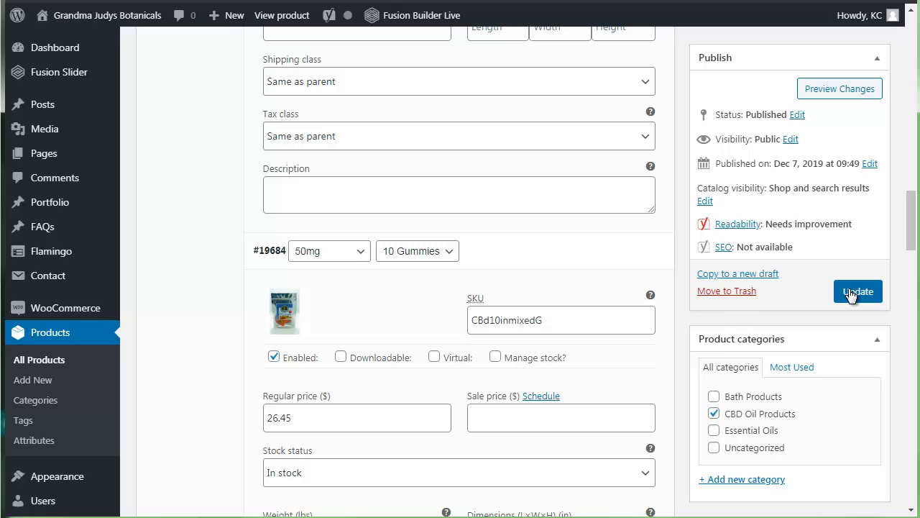
pyautogui.click(851, 293)
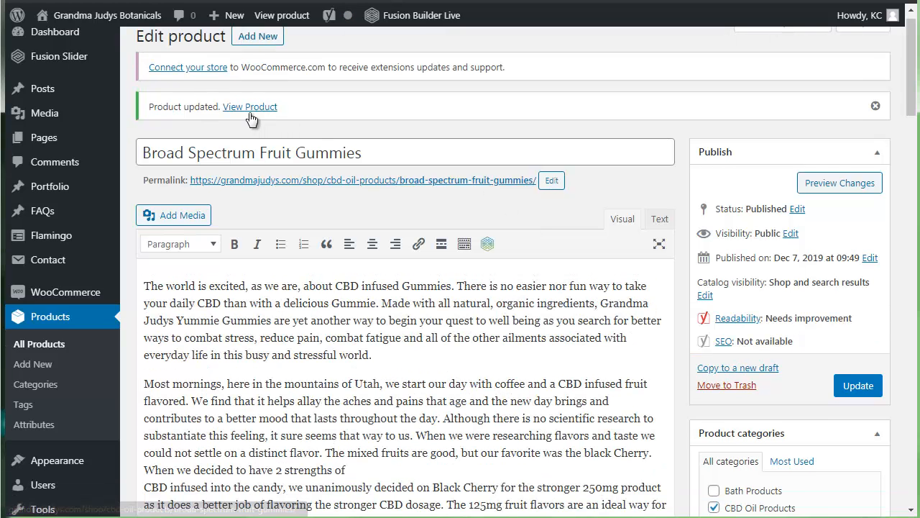
pyautogui.click(248, 108)
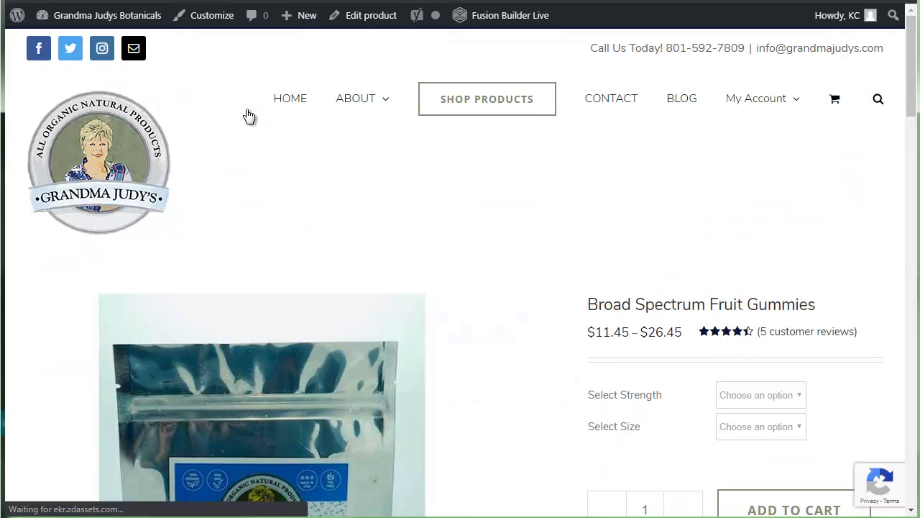
# Choose the 50mg strength and the 5 Gummies size on the live product page to view that variation
pyautogui.scroll(-3, 536, 194)
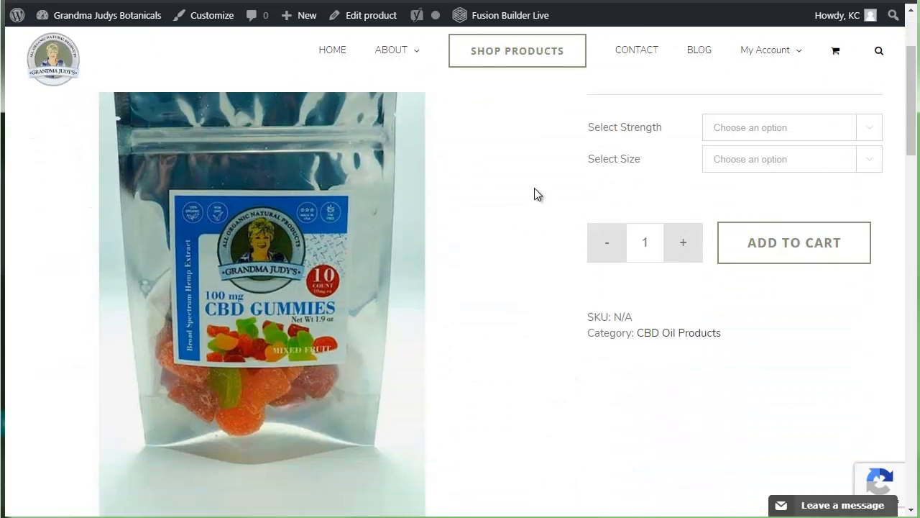
pyautogui.click(858, 113)
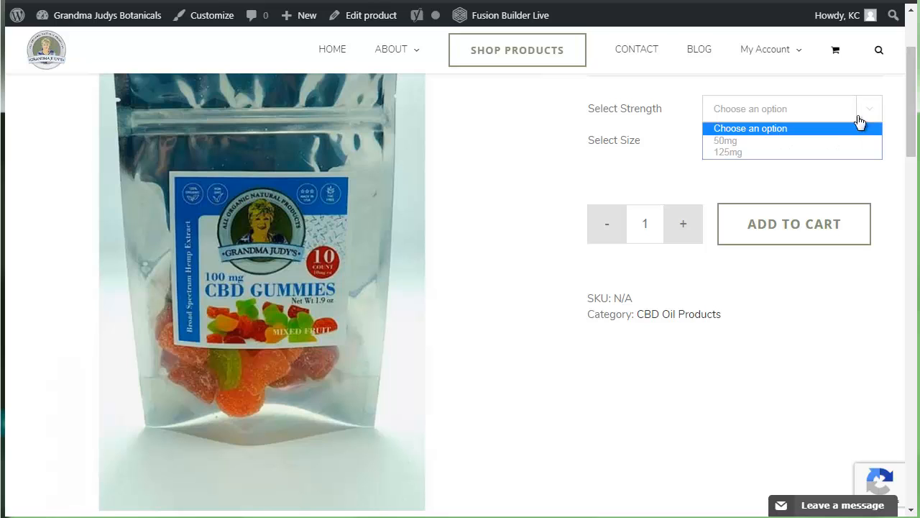
pyautogui.click(808, 141)
pyautogui.click(834, 144)
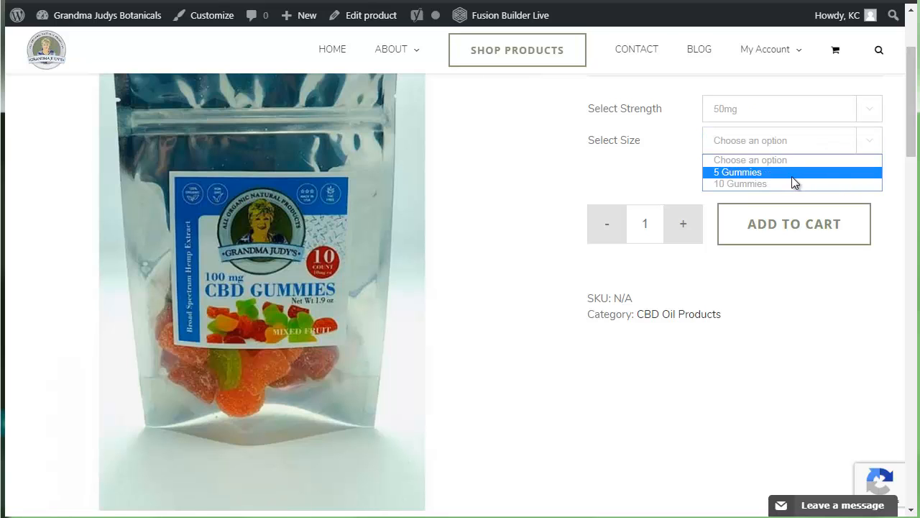
pyautogui.click(792, 174)
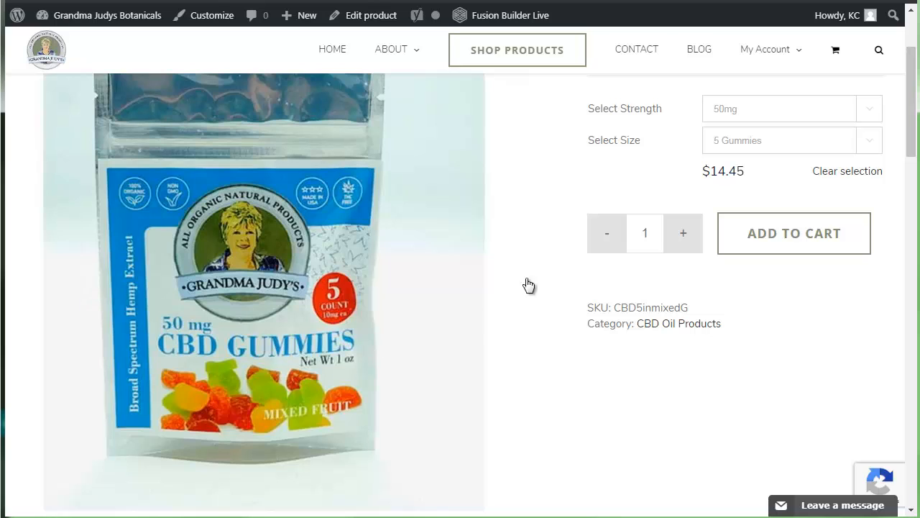
# Switch the live product's strength to 125mg and its size to 10 Gummies
pyautogui.click(827, 120)
pyautogui.click(807, 152)
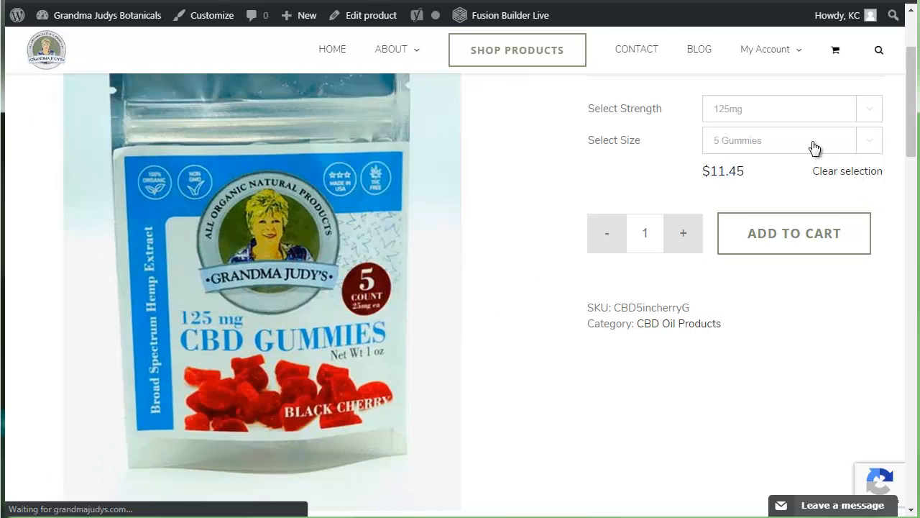
pyautogui.click(803, 150)
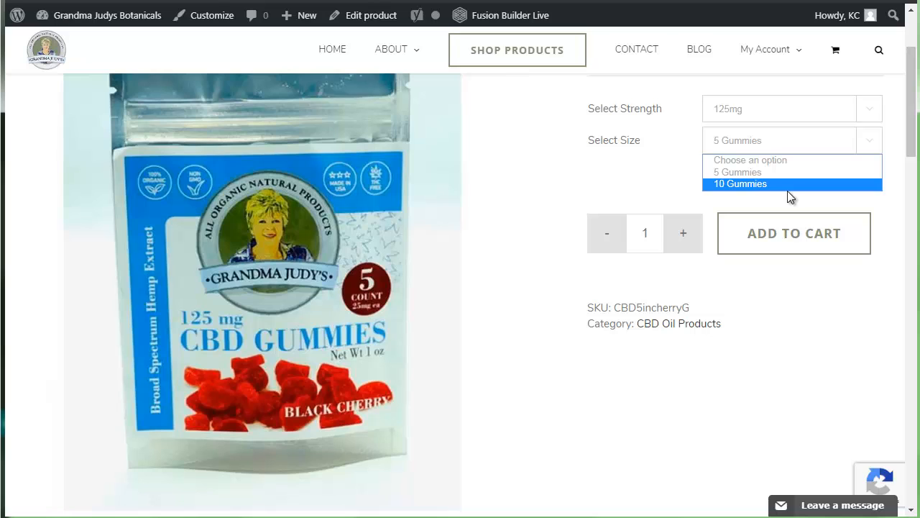
pyautogui.click(757, 185)
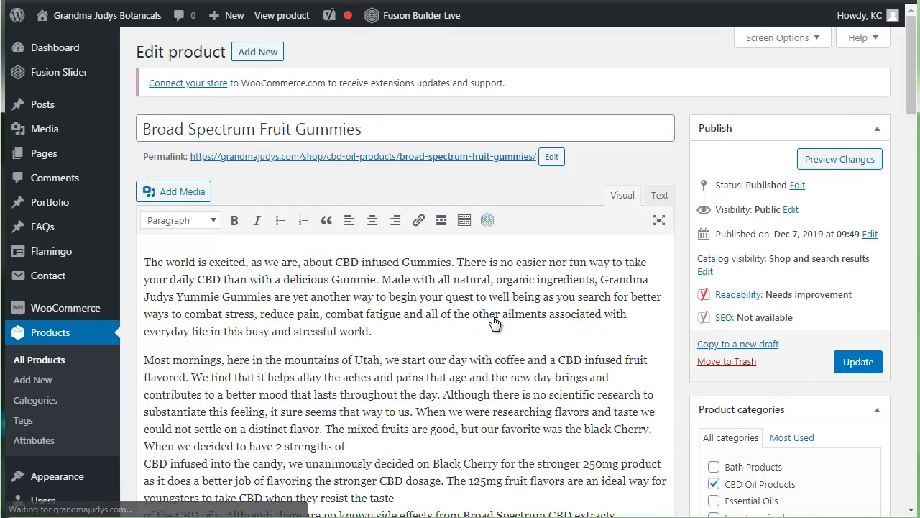
# Return to the product editor, expand the 50mg, 5 Gummies variation and review its image, price, stock and shipping fields
pyautogui.scroll(-4, 495, 322)
pyautogui.scroll(-5, 495, 322)
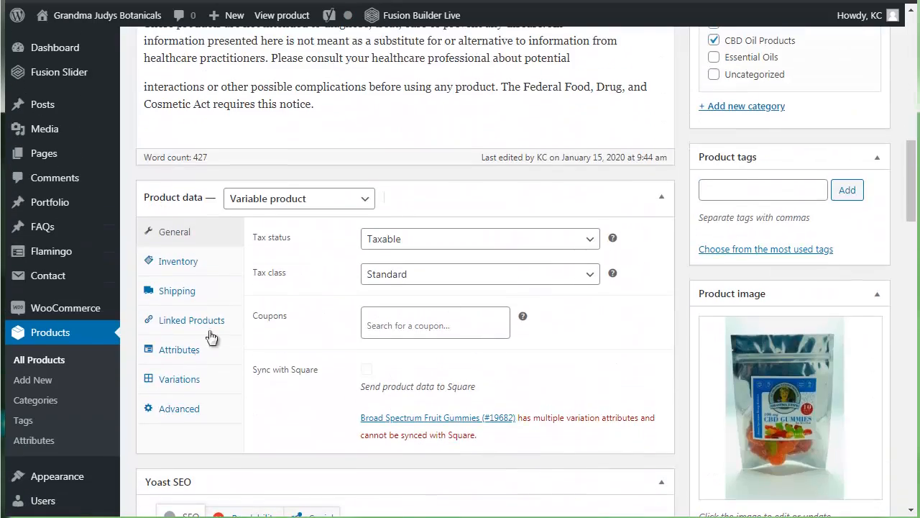
pyautogui.click(195, 380)
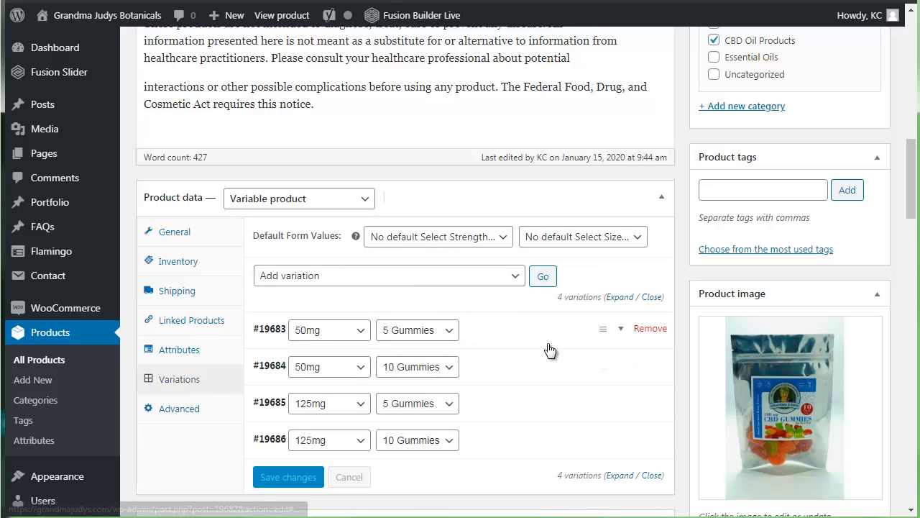
pyautogui.click(617, 330)
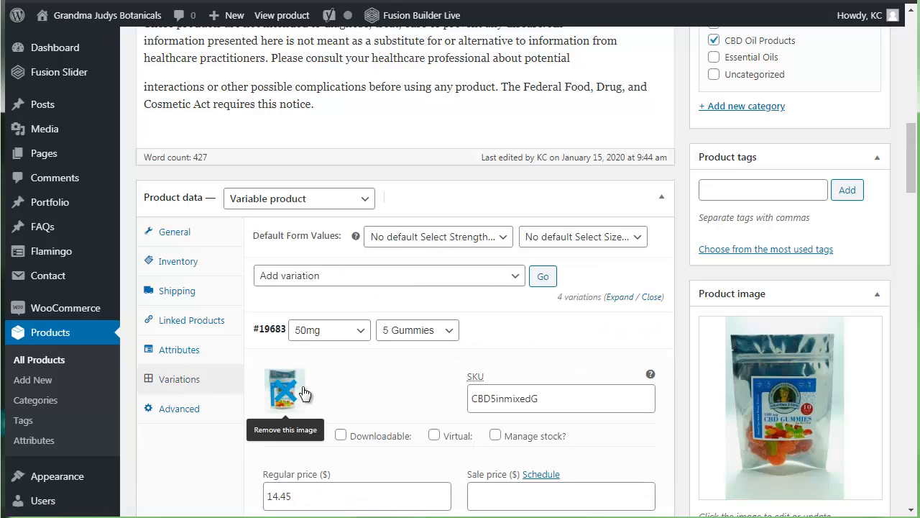
pyautogui.scroll(-2, 291, 392)
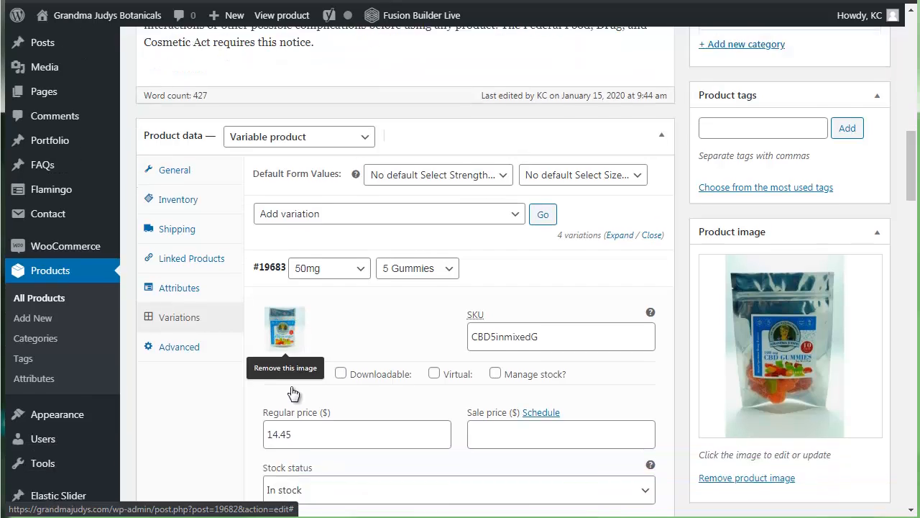
pyautogui.scroll(-6, 291, 392)
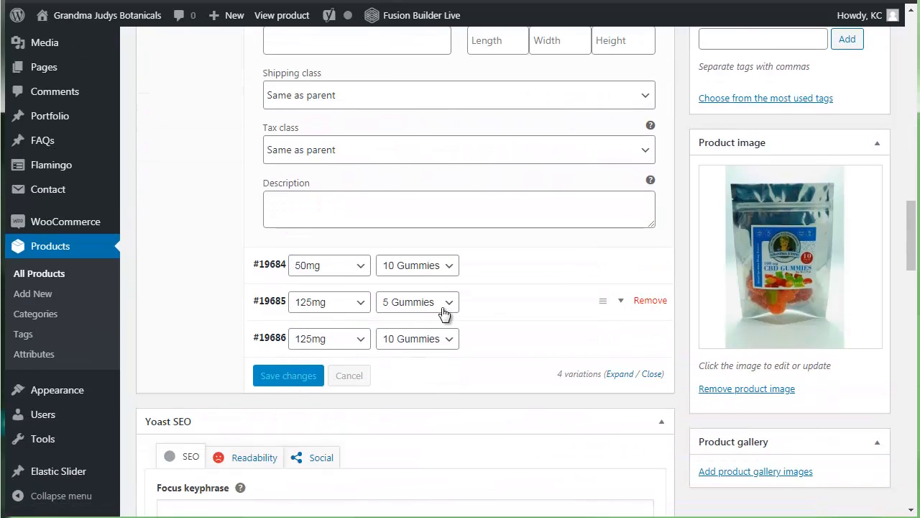
pyautogui.scroll(1, 439, 477)
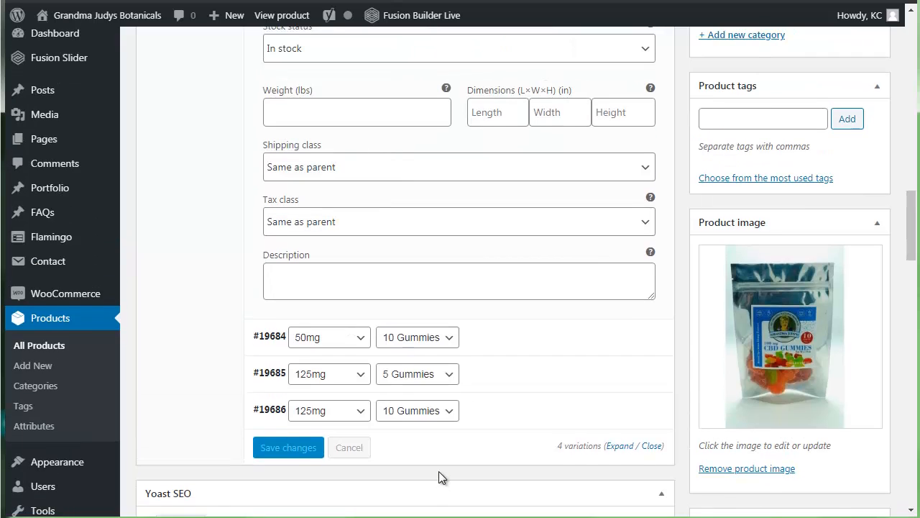
pyautogui.scroll(8, 439, 471)
pyautogui.scroll(-3, 438, 471)
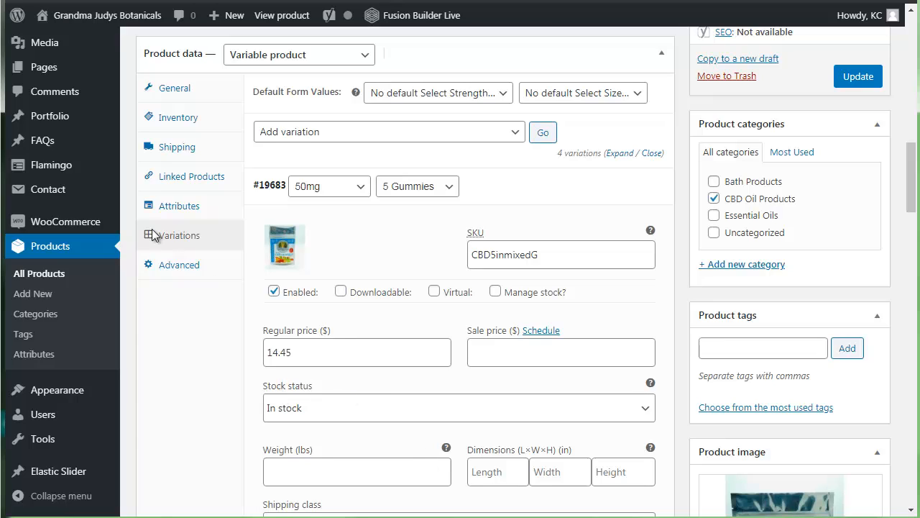
# Go to the WooCommerce coupons list and open the thanksforyourservice coupon for editing
pyautogui.moveTo(90, 224)
pyautogui.click(138, 252)
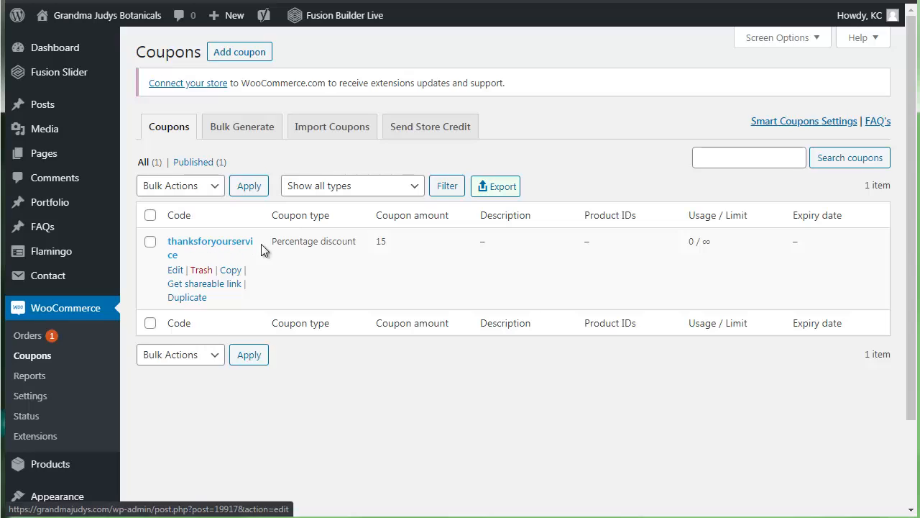
pyautogui.click(175, 272)
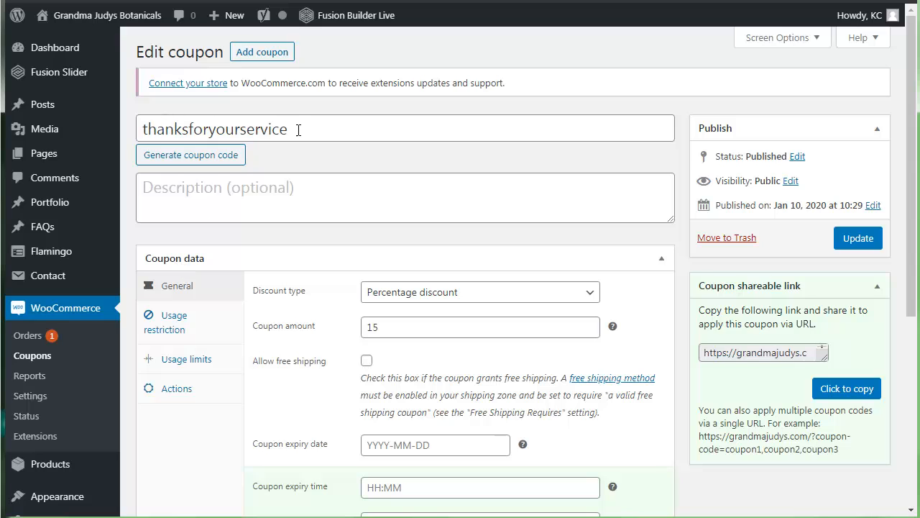
# Review the coupon's general settings, including the available discount types, amount, free shipping, expiry and maximum discount
pyautogui.scroll(-3, 321, 130)
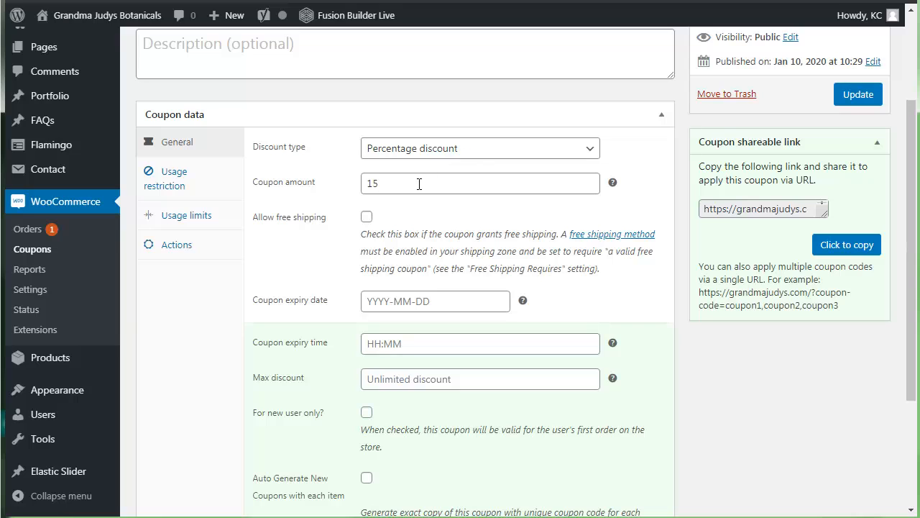
pyautogui.click(474, 153)
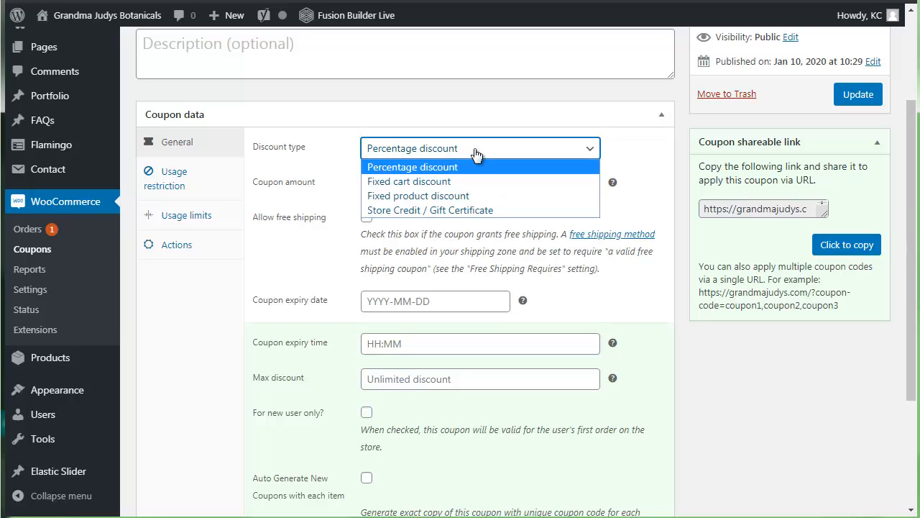
pyautogui.click(474, 153)
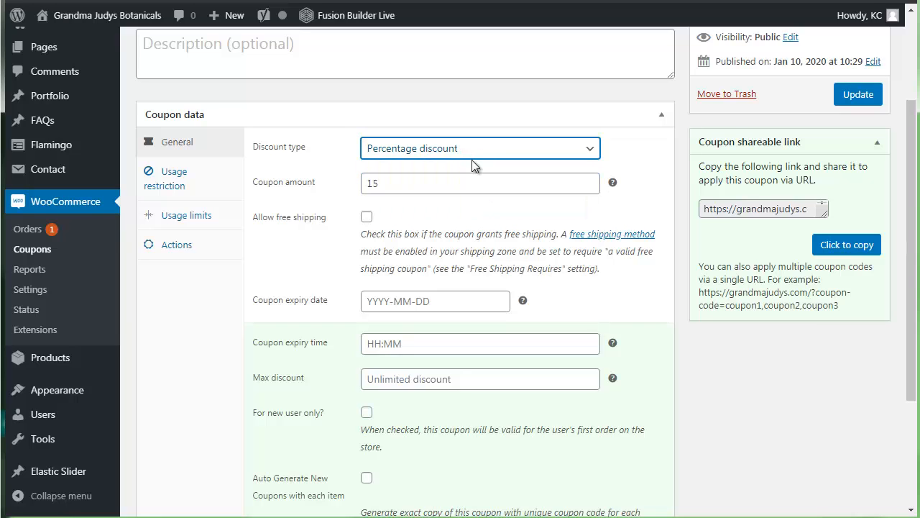
pyautogui.scroll(-1, 454, 248)
pyautogui.scroll(-1, 453, 248)
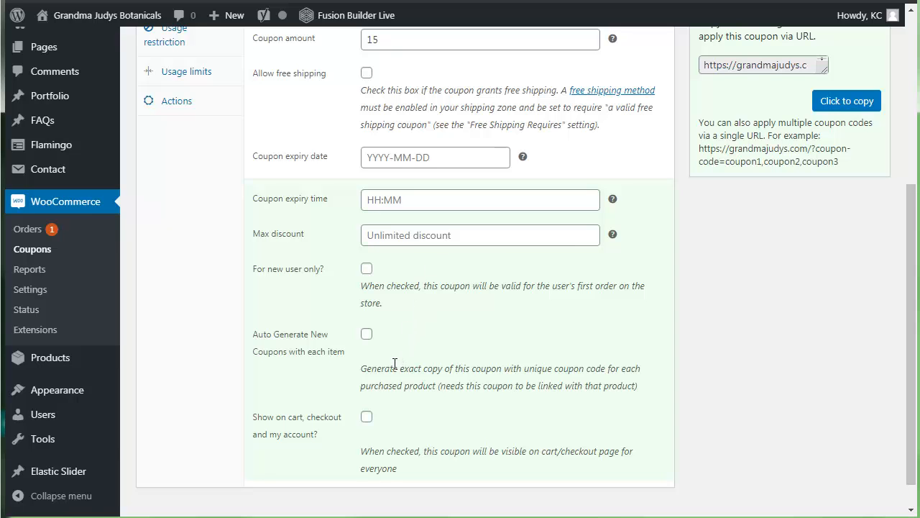
# Review the coupon's usage restrictions, including spend limits, product and category rules, allowed emails, locations, and payment and shipping methods
pyautogui.scroll(4, 395, 364)
pyautogui.click(174, 322)
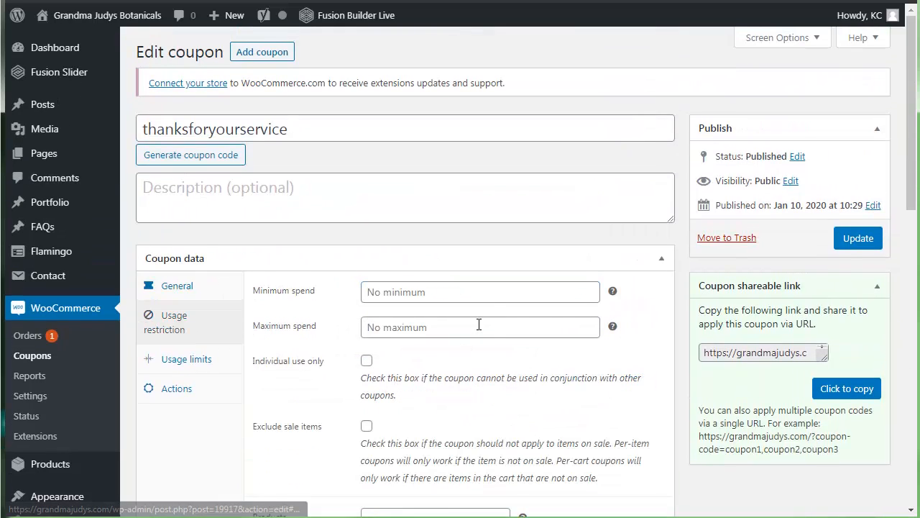
pyautogui.scroll(-1, 311, 345)
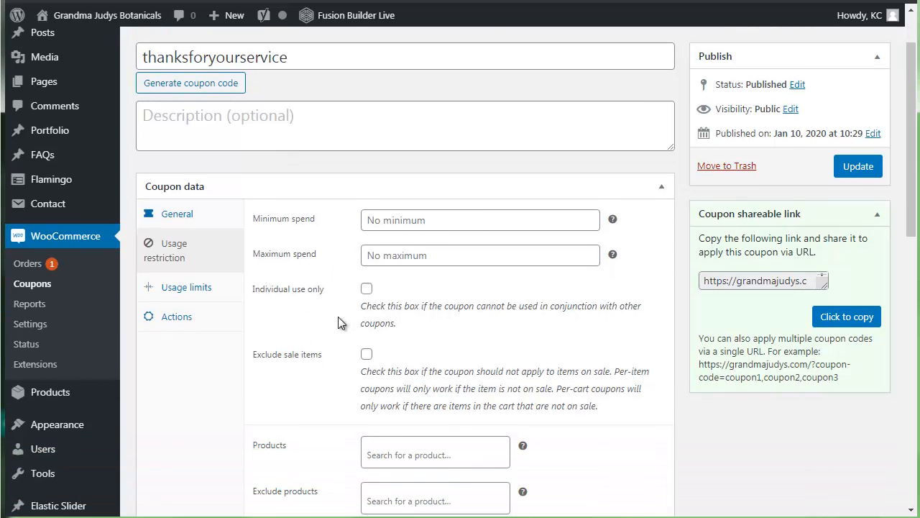
pyautogui.scroll(-2, 339, 319)
pyautogui.scroll(-2, 325, 342)
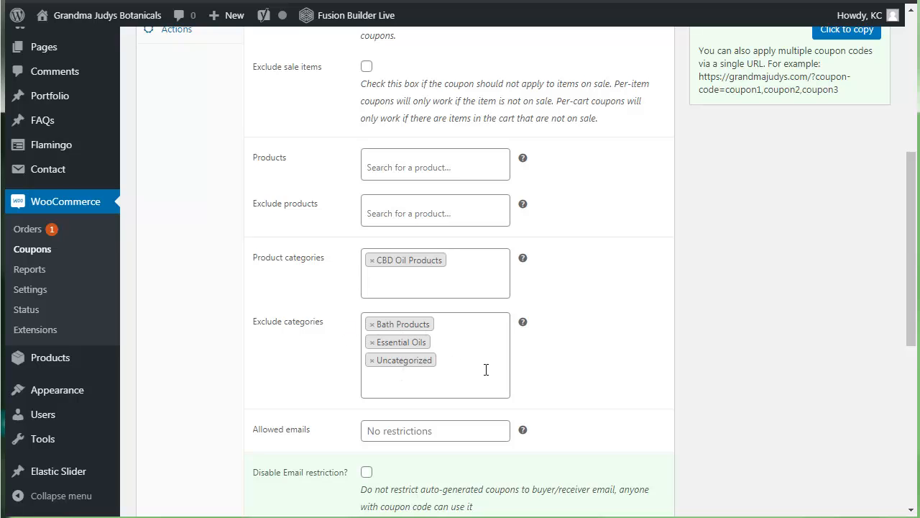
pyautogui.scroll(-4, 661, 368)
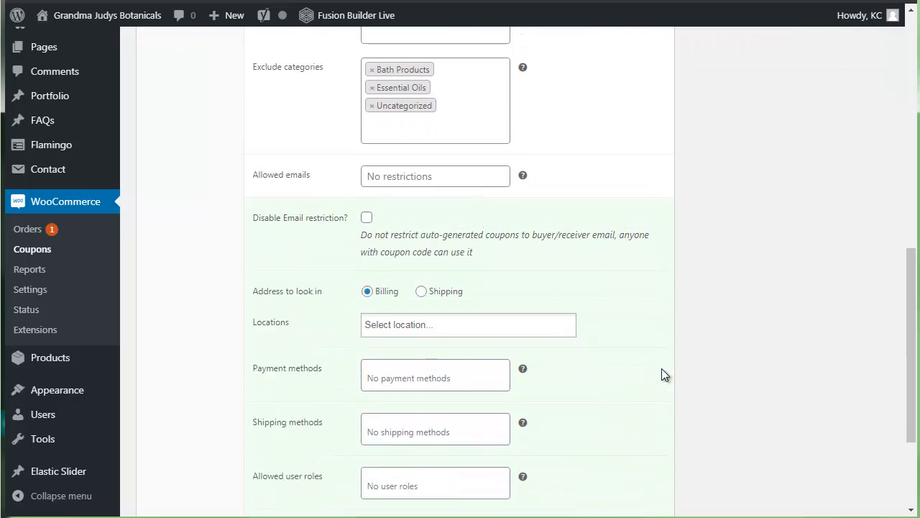
pyautogui.scroll(-1, 665, 374)
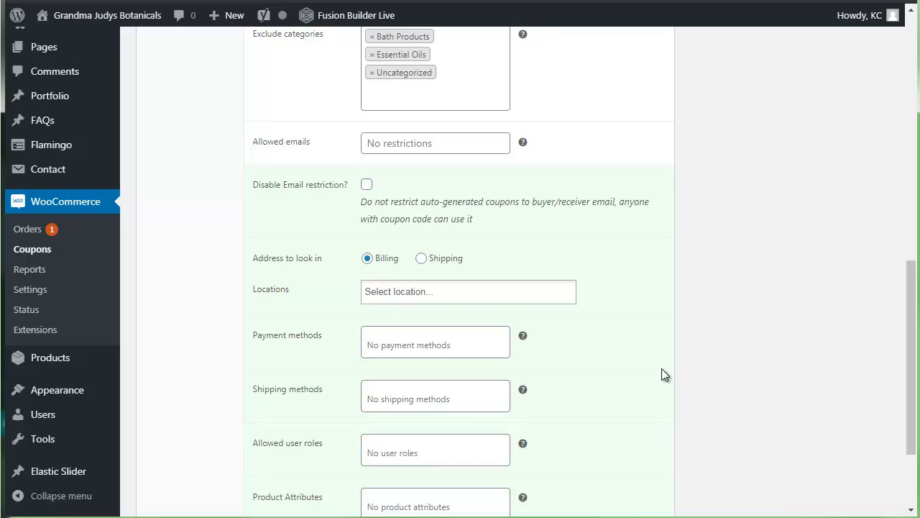
pyautogui.scroll(-1, 663, 374)
# Review the coupon's usage limits and actions settings, and update the coupon
pyautogui.scroll(12, 662, 374)
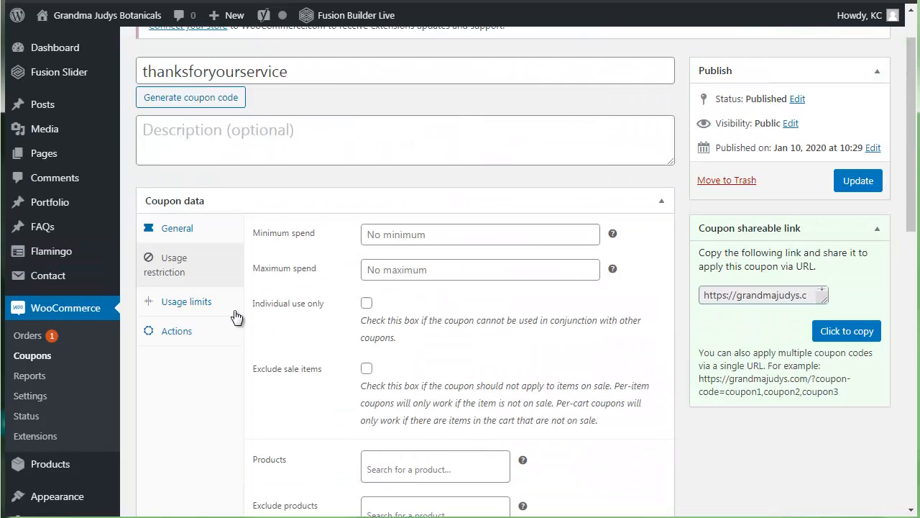
pyautogui.click(199, 308)
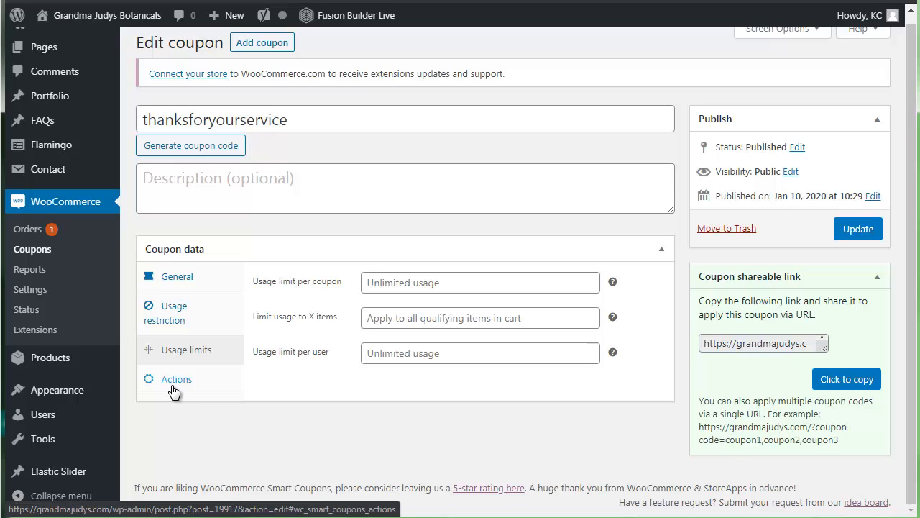
pyautogui.click(172, 381)
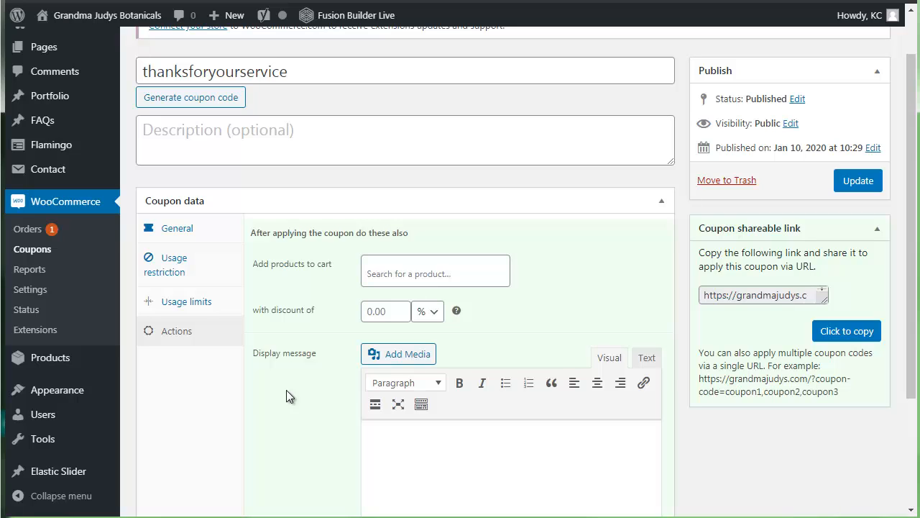
pyautogui.click(187, 232)
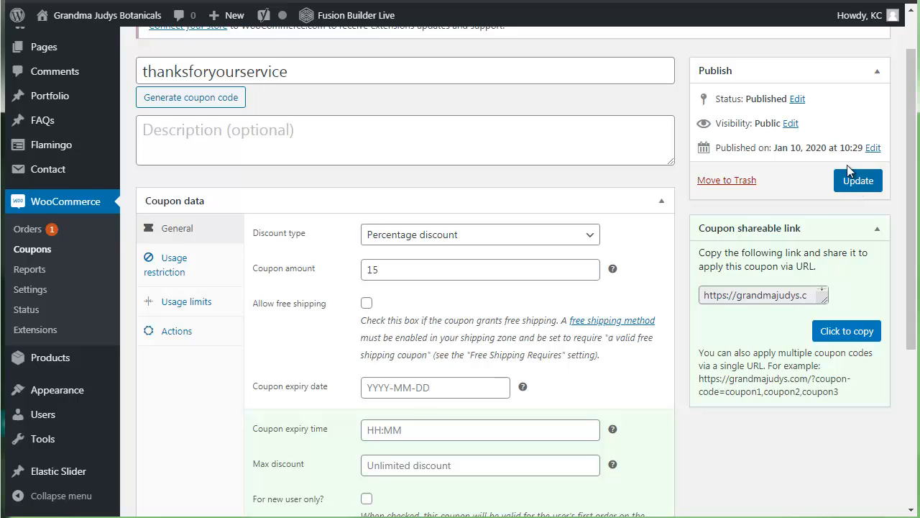
pyautogui.click(863, 179)
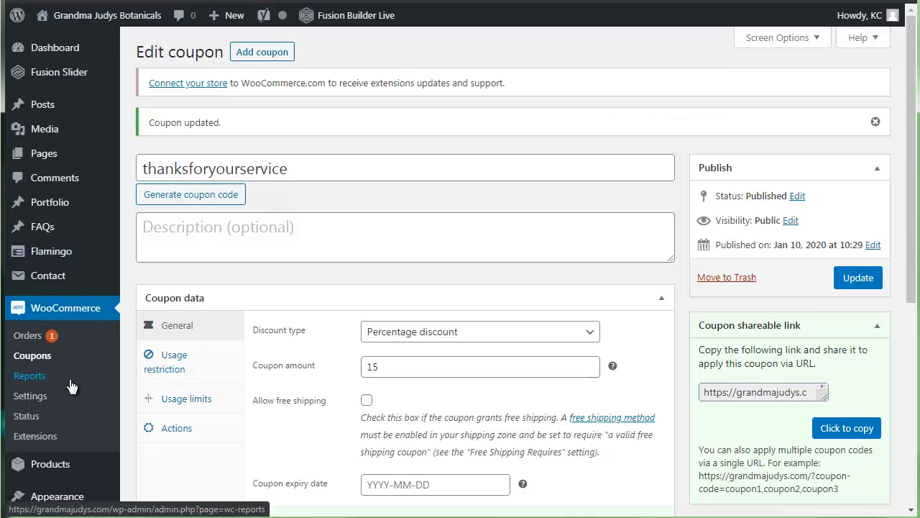
# Open the site's Menus page under the Appearance settings
pyautogui.scroll(-2, 97, 328)
pyautogui.scroll(-5, 97, 328)
pyautogui.moveTo(62, 394)
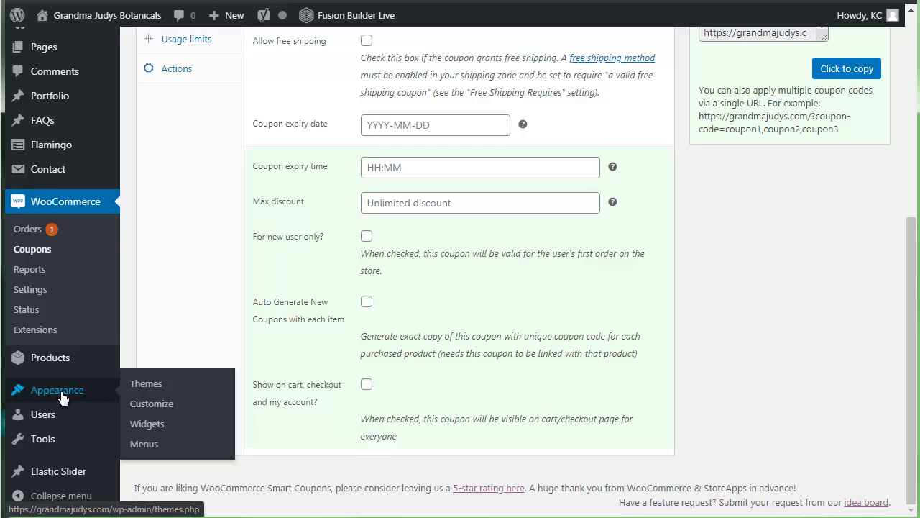
pyautogui.click(144, 447)
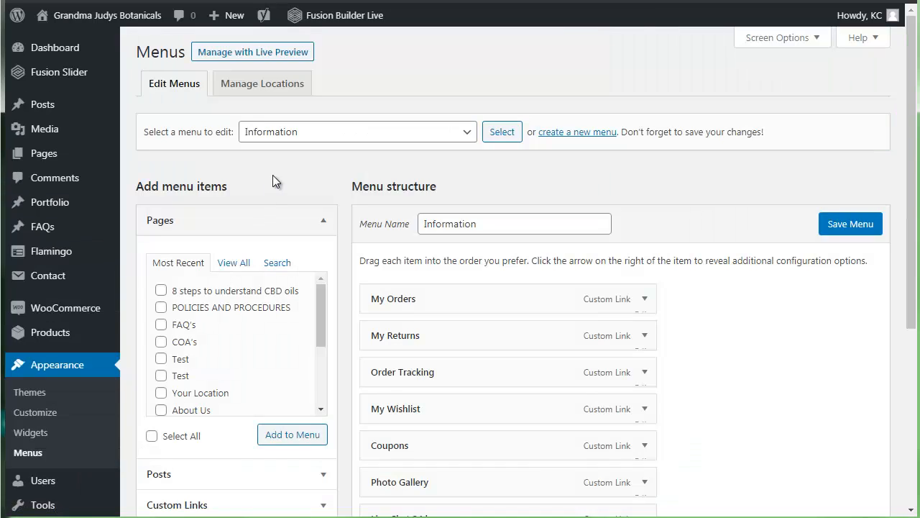
# Load the Main Menu (Main Navigation, 404 Useful Pages) for editing and review its structure and display location settings
pyautogui.click(376, 133)
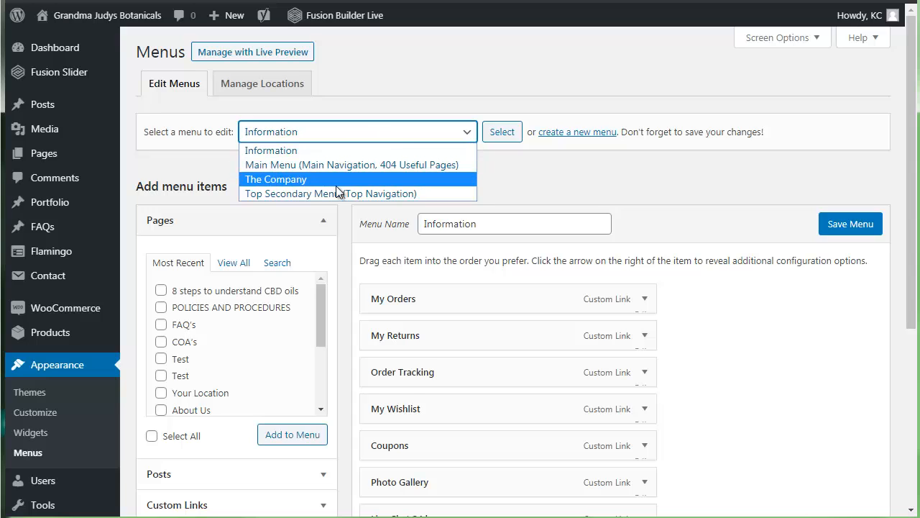
pyautogui.click(365, 85)
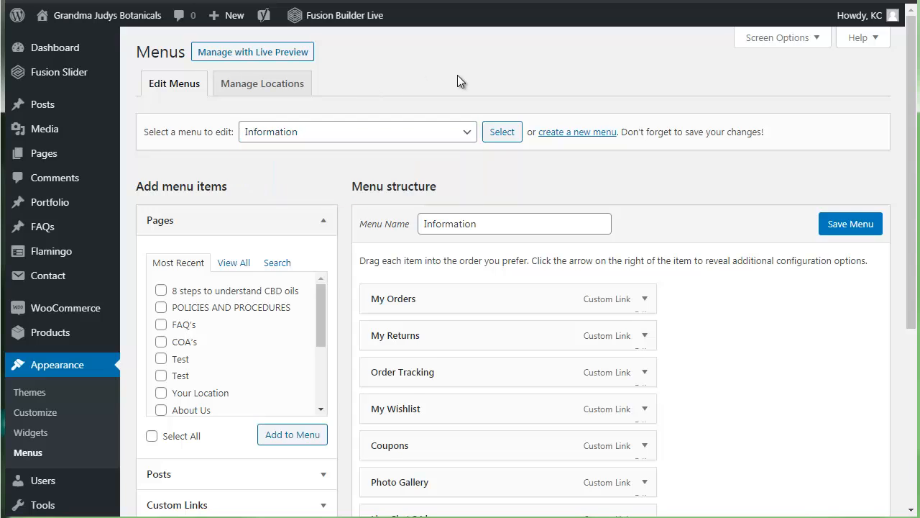
pyautogui.click(462, 137)
pyautogui.click(437, 162)
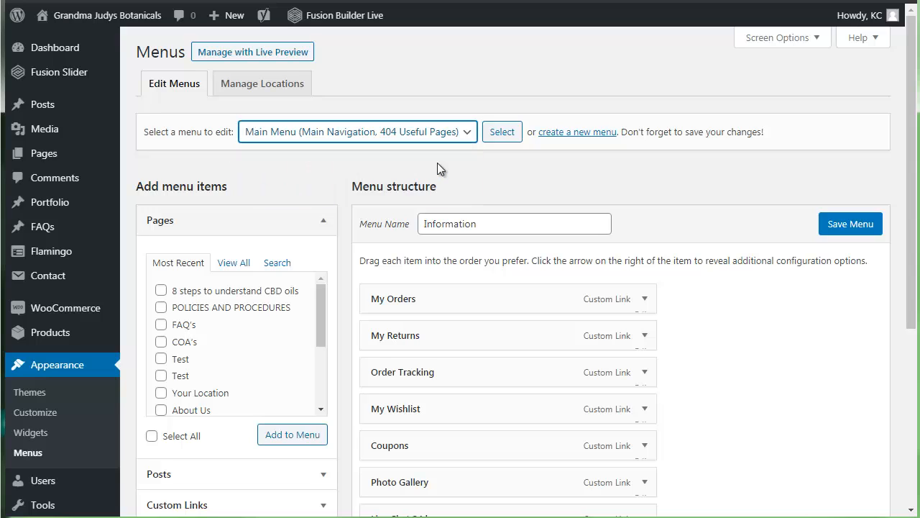
pyautogui.click(500, 134)
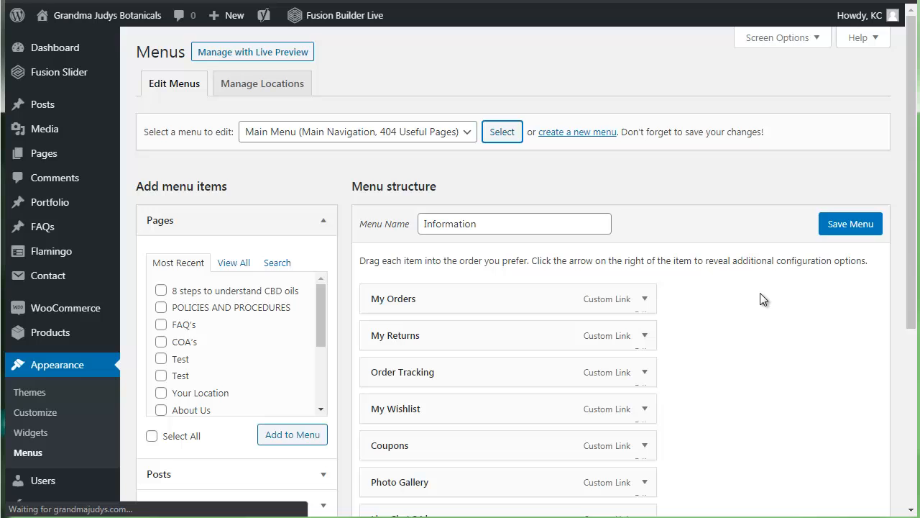
pyautogui.scroll(-3, 762, 298)
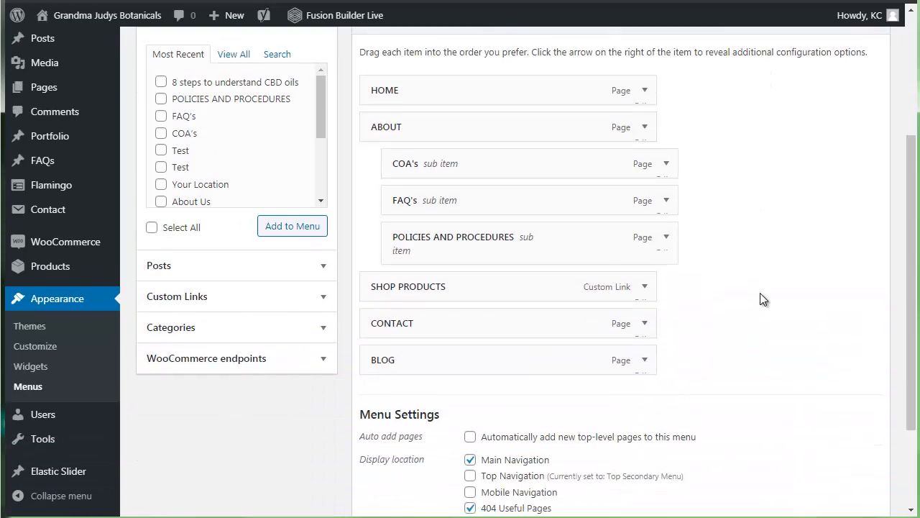
pyautogui.scroll(-1, 763, 299)
pyautogui.scroll(2, 762, 298)
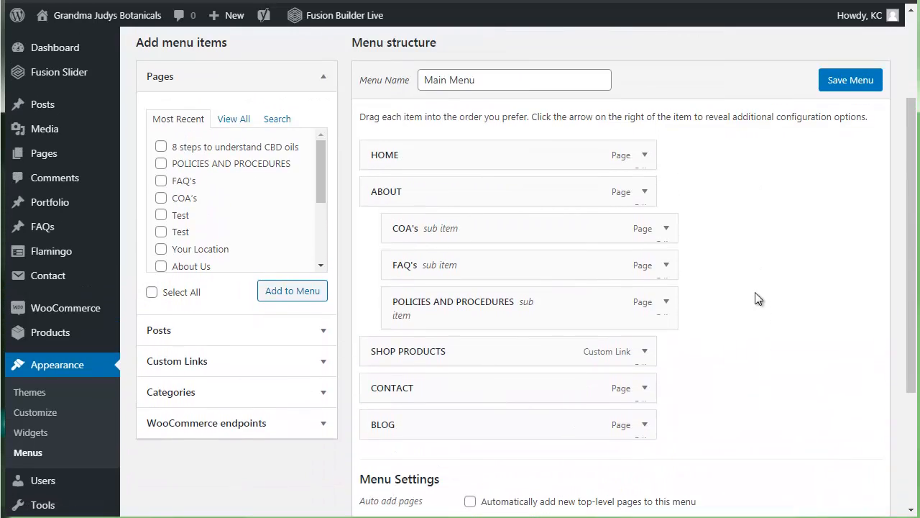
# Add the page "8 steps to understand CBD oils" to the Main Menu as the last sub item under ABOUT, below POLICIES AND PROCEDURES
pyautogui.moveTo(320, 152)
pyautogui.mouseDown()
pyautogui.moveTo(320, 213)
pyautogui.moveTo(328, 146)
pyautogui.mouseUp()
pyautogui.click(202, 150)
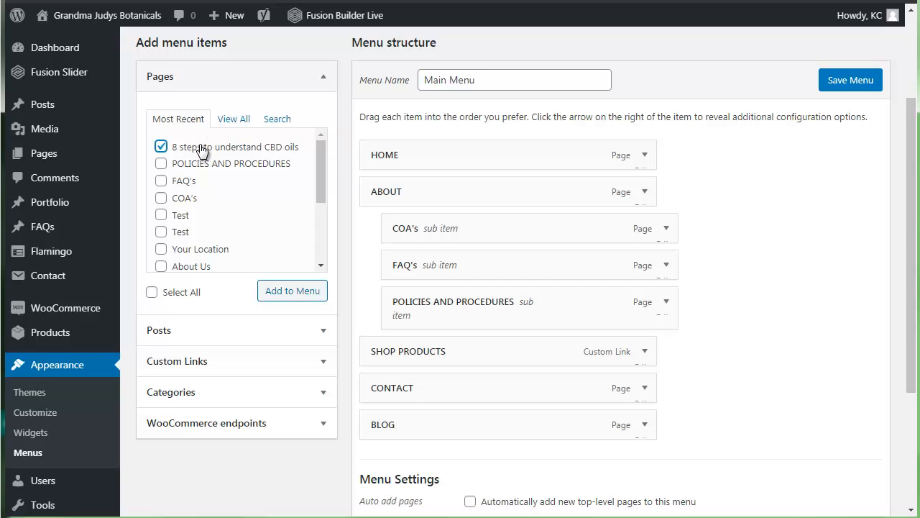
pyautogui.click(279, 289)
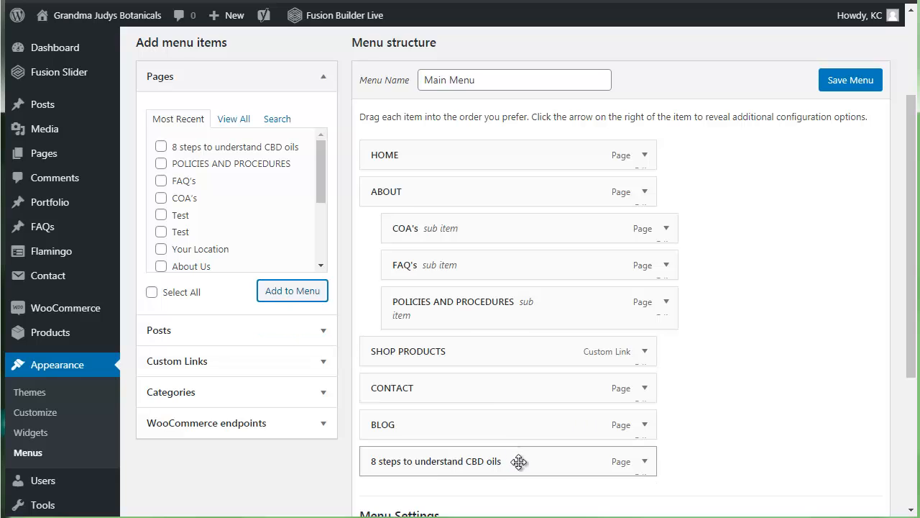
pyautogui.moveTo(520, 462); pyautogui.dragTo(568, 359)
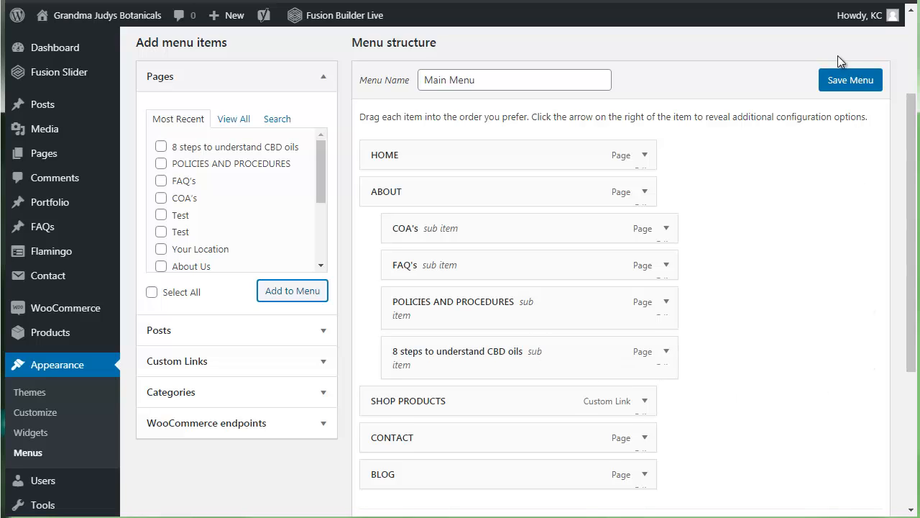
# Save the Main Menu and look over its structure
pyautogui.click(845, 92)
pyautogui.click(850, 85)
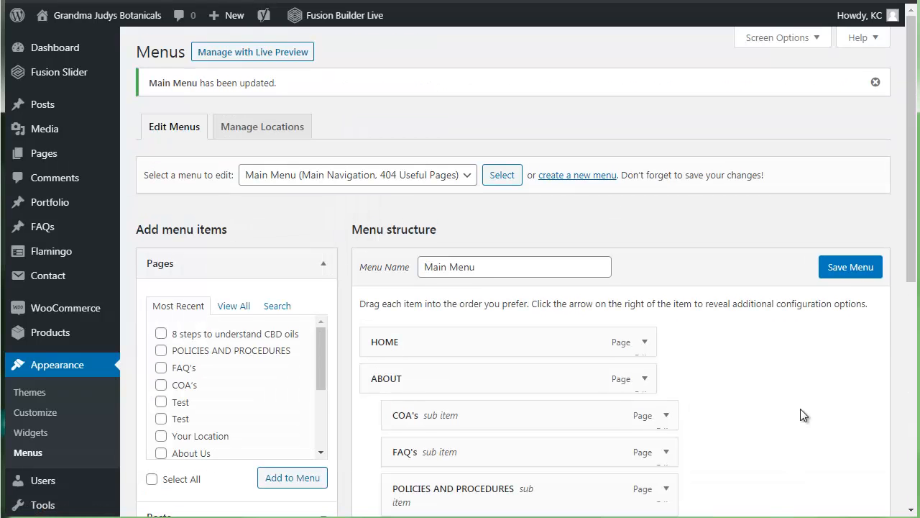
pyautogui.scroll(-2, 89, 294)
pyautogui.scroll(2, 89, 292)
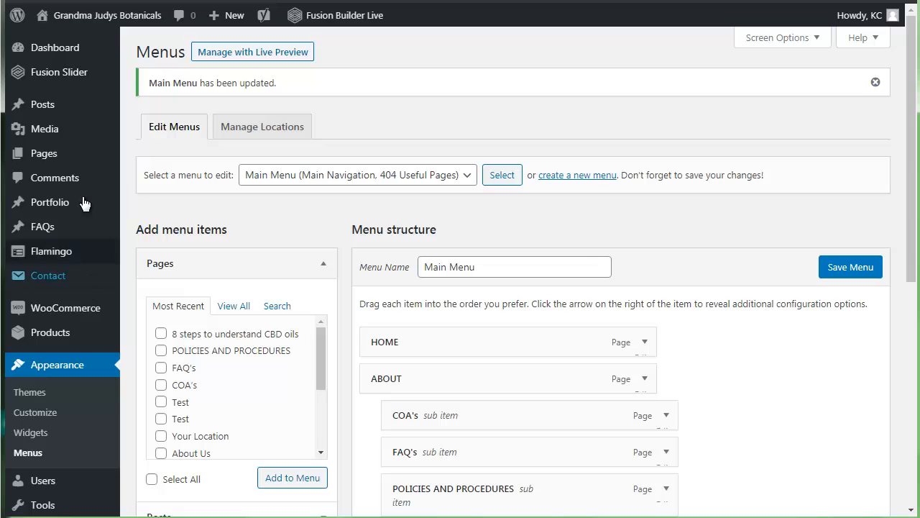
# Bring up the options for managing the site's pages
pyautogui.moveTo(50, 157)
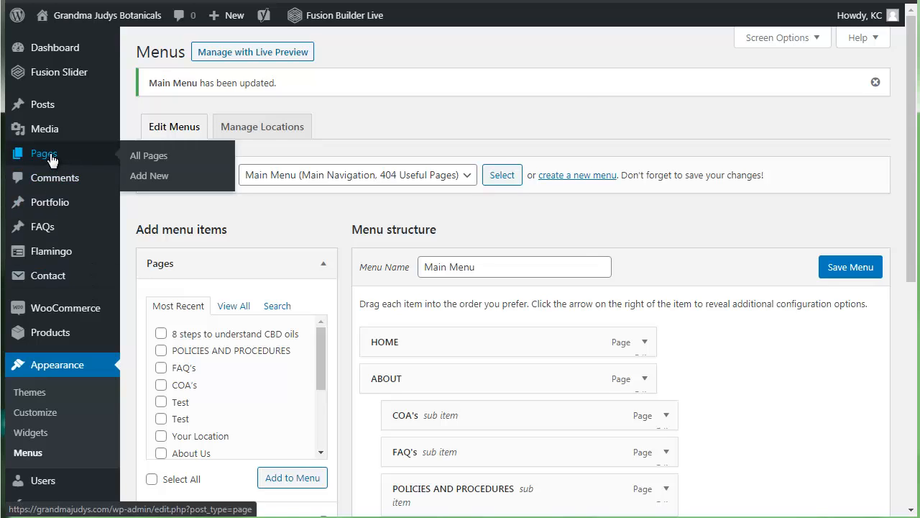